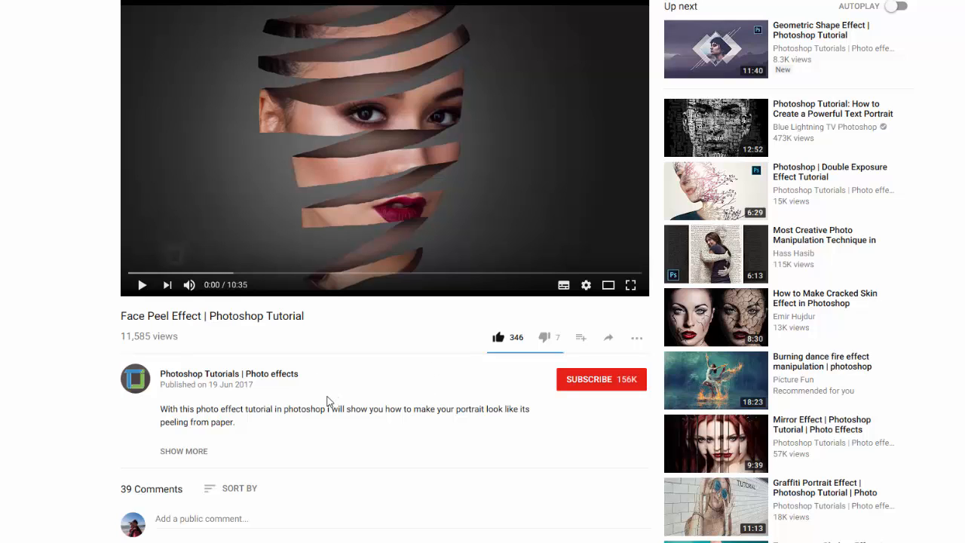
- Expand the Face Peel Effect video's description and read through it, including the image download link
left_click(185, 451)
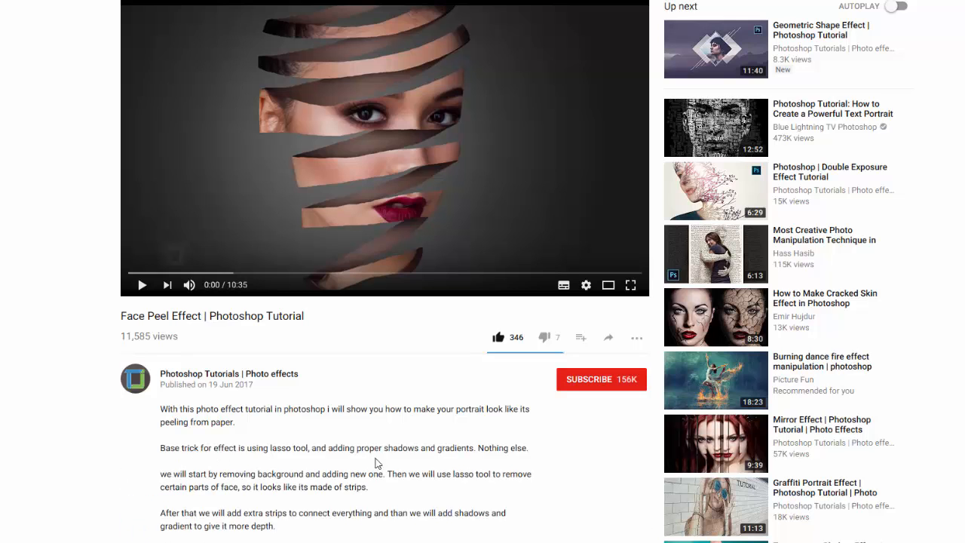
scroll(376, 460, "down", 3)
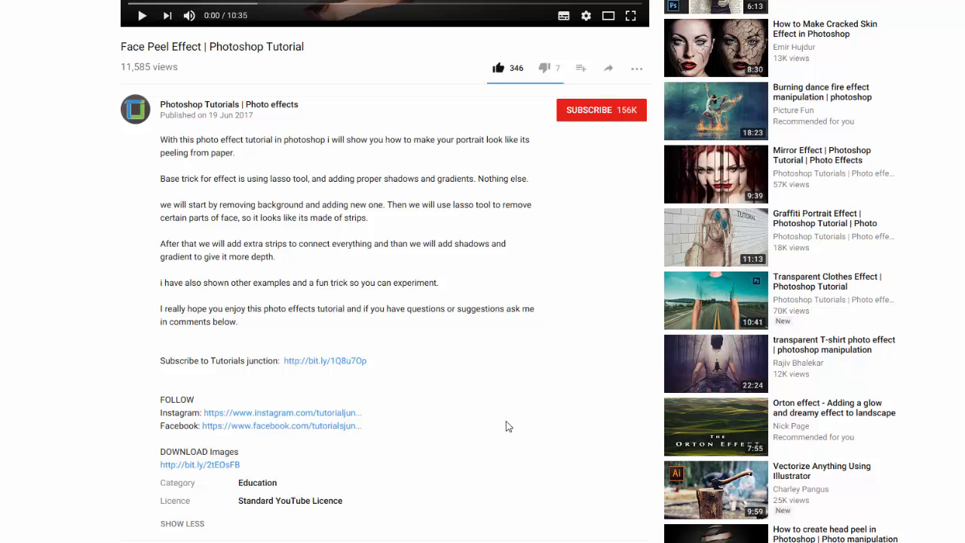
scroll(506, 422, "up", 1)
scroll(507, 426, "up", 3)
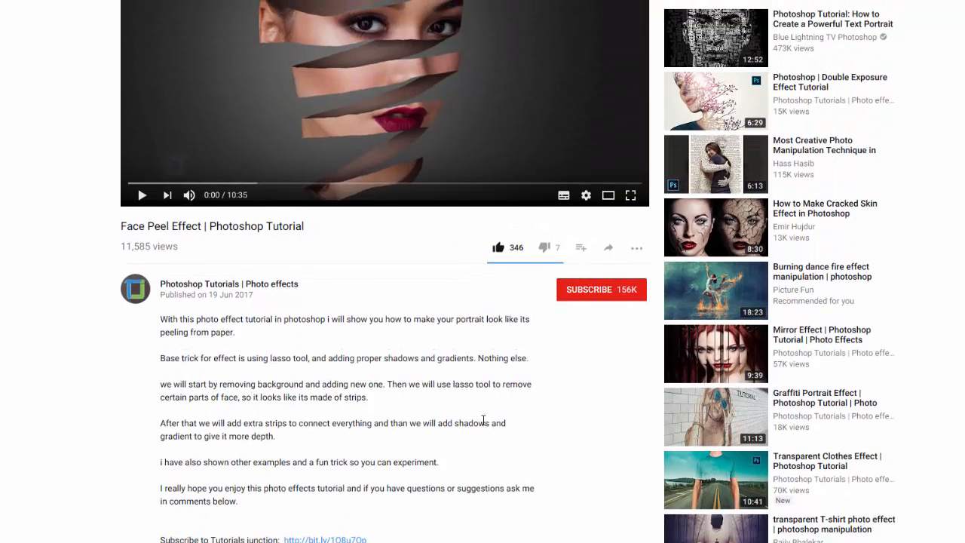
scroll(483, 420, "up", 2)
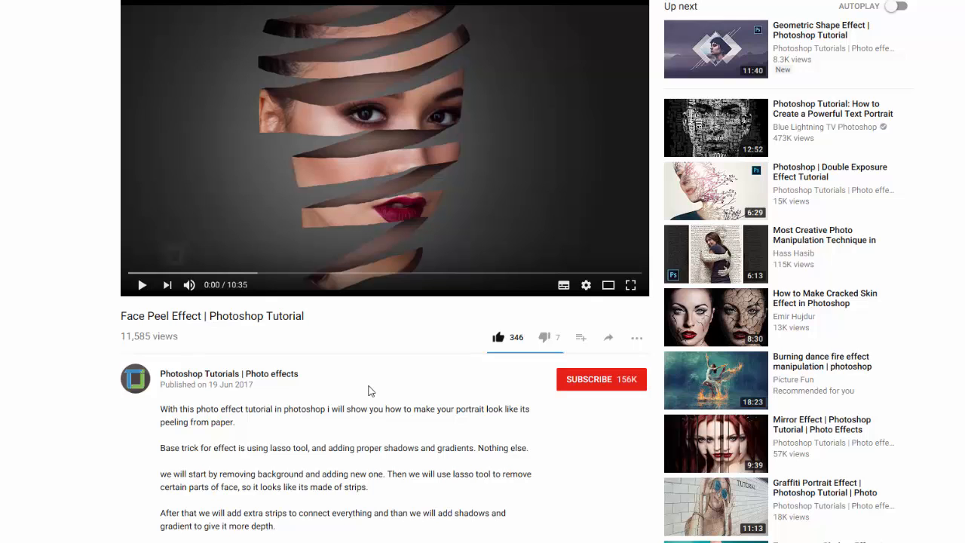
scroll(369, 396, "down", 5)
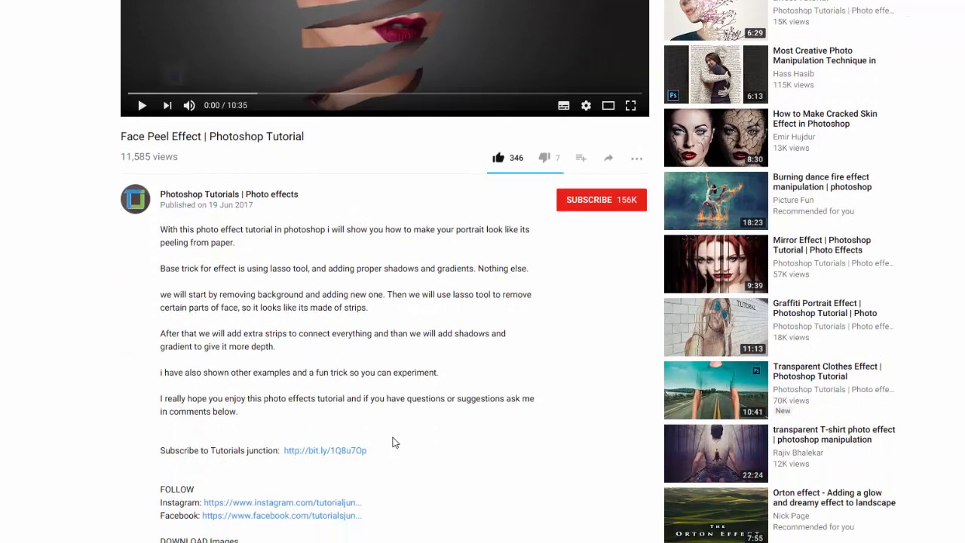
scroll(394, 442, "up", 5)
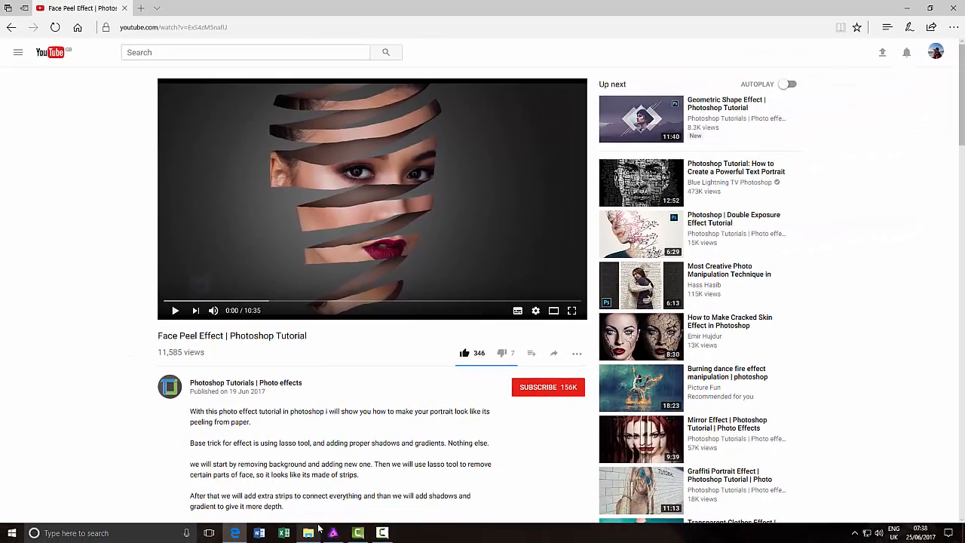
- Switch to Affinity Photo, view the peeled-face and peeled-apple example documents, and return to the girl-2229580.jpg portrait
mouse_move(334, 540)
left_click(356, 489)
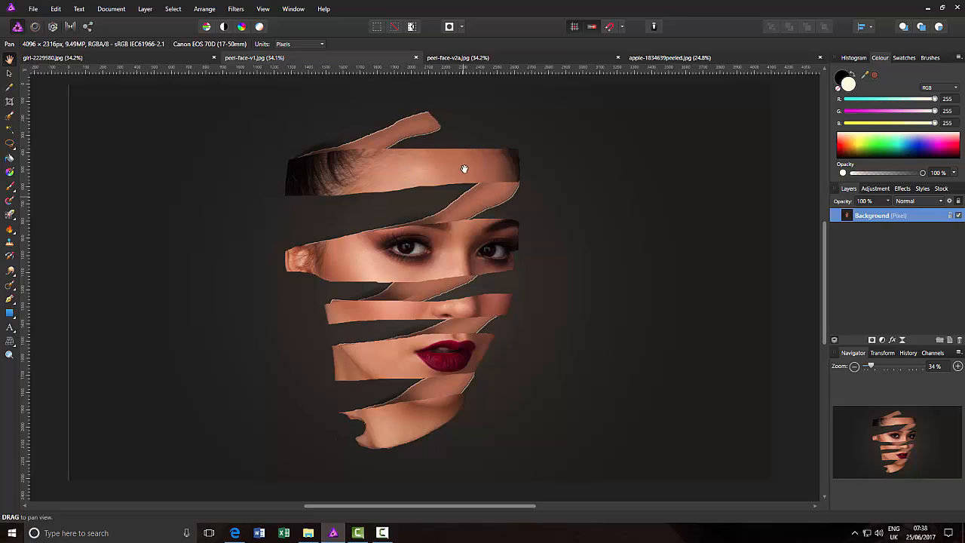
left_click(514, 61)
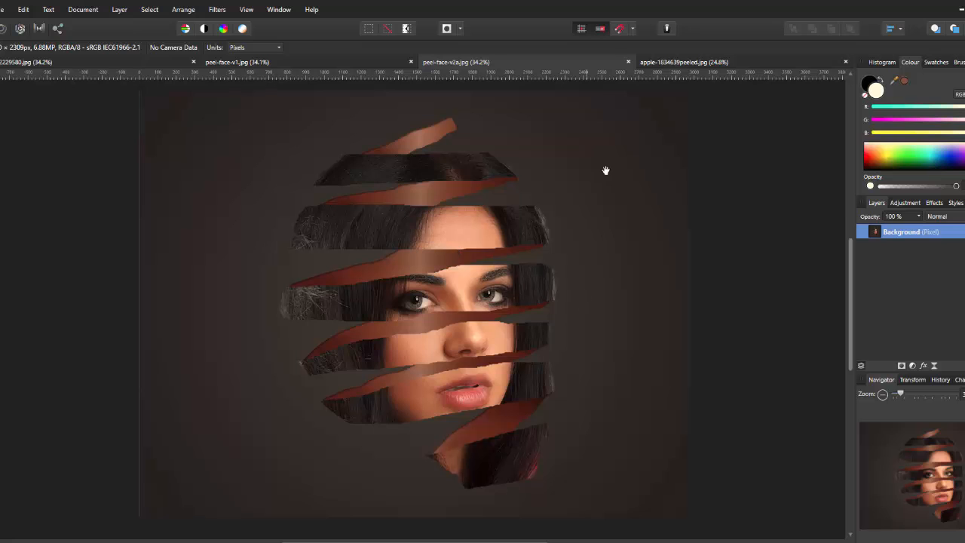
left_click(702, 61)
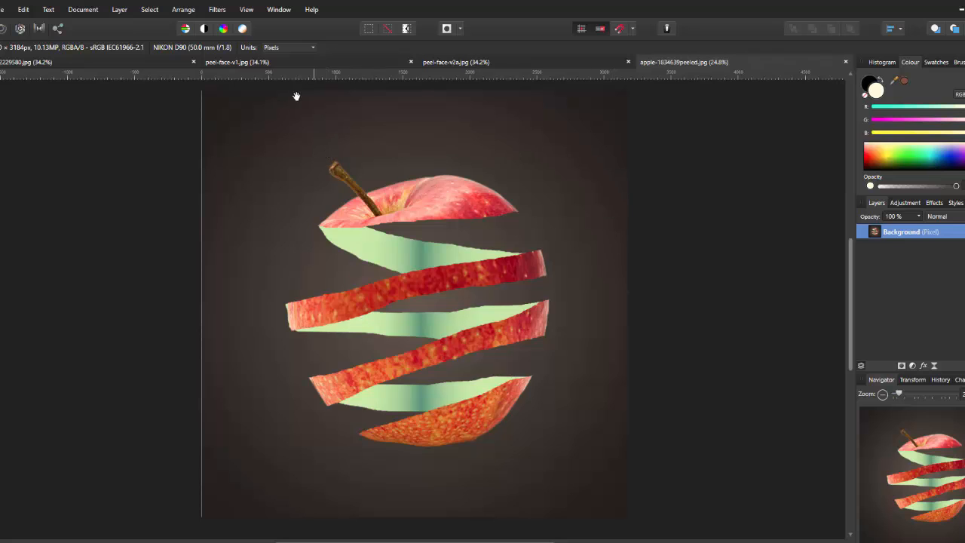
left_click(98, 62)
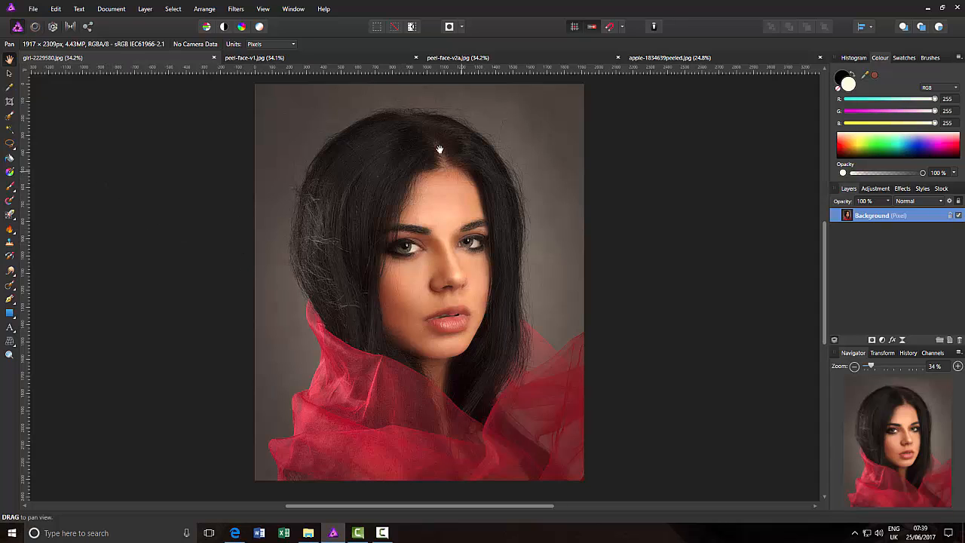
- Select the woman's face and hair with the Selection Brush in Add mode at 64 px width, leaving out the red fabric
left_click(9, 115)
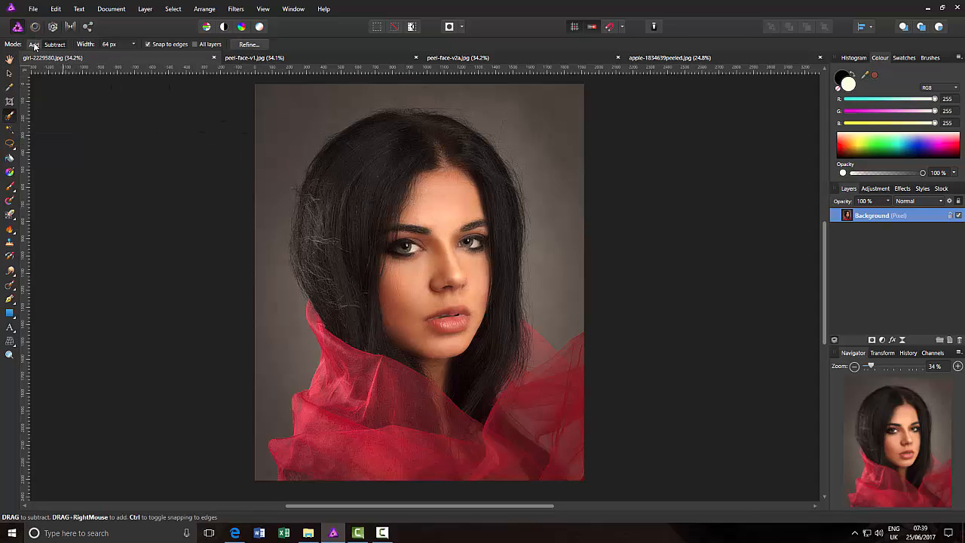
left_click(33, 44)
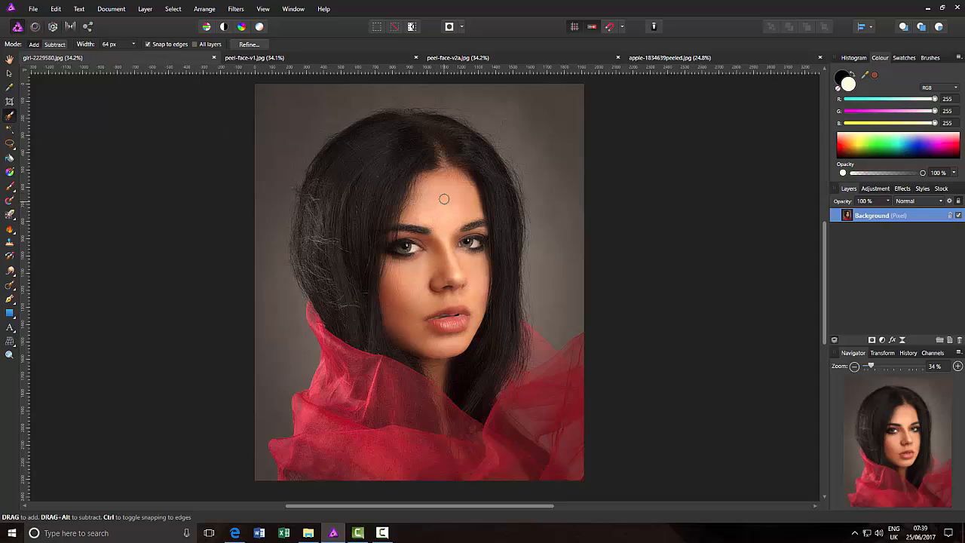
left_click(386, 163)
left_click(385, 196)
left_click(351, 198)
left_click(436, 208)
mouse_move(456, 173)
left_mouse_down()
mouse_move(392, 155)
mouse_move(351, 181)
mouse_move(339, 215)
mouse_move(349, 251)
mouse_move(380, 284)
mouse_move(442, 304)
mouse_move(465, 270)
mouse_move(465, 192)
mouse_move(446, 169)
mouse_move(393, 201)
mouse_move(399, 269)
mouse_move(429, 252)
mouse_move(426, 226)
mouse_move(411, 258)
mouse_move(463, 258)
mouse_move(483, 247)
mouse_move(494, 220)
mouse_move(468, 160)
mouse_move(397, 138)
mouse_move(355, 148)
mouse_move(320, 186)
mouse_move(320, 258)
mouse_move(304, 219)
mouse_move(318, 271)
mouse_move(347, 304)
mouse_move(316, 263)
mouse_move(329, 299)
mouse_move(303, 265)
mouse_move(339, 310)
mouse_move(410, 326)
left_mouse_up()
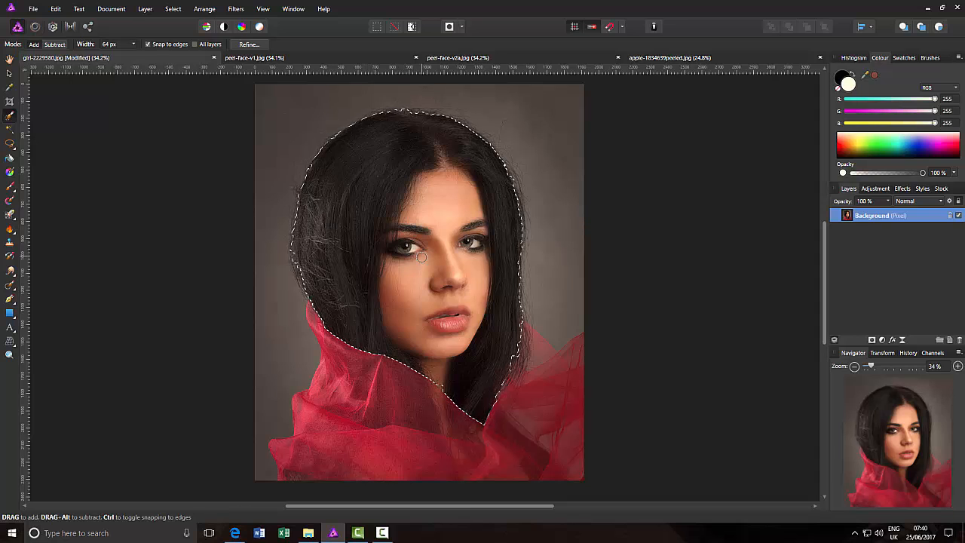
- Refine the head selection with a 3 px feather and apply it as a selection
left_click(257, 47)
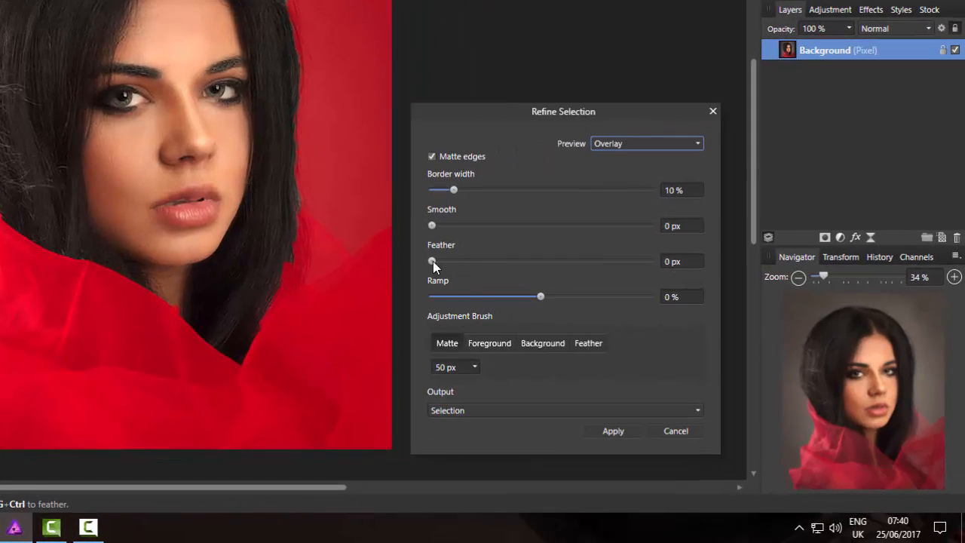
left_click(666, 262)
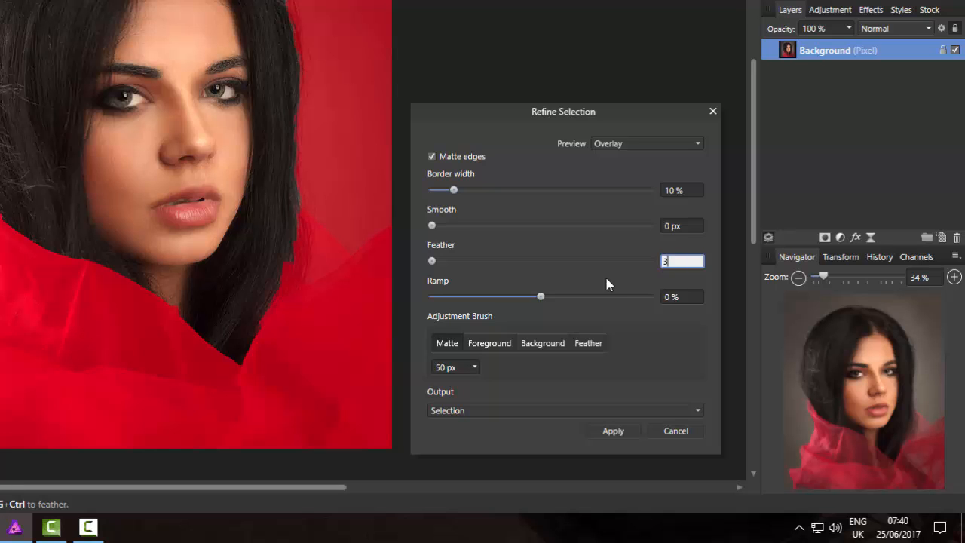
type("3")
key("Return")
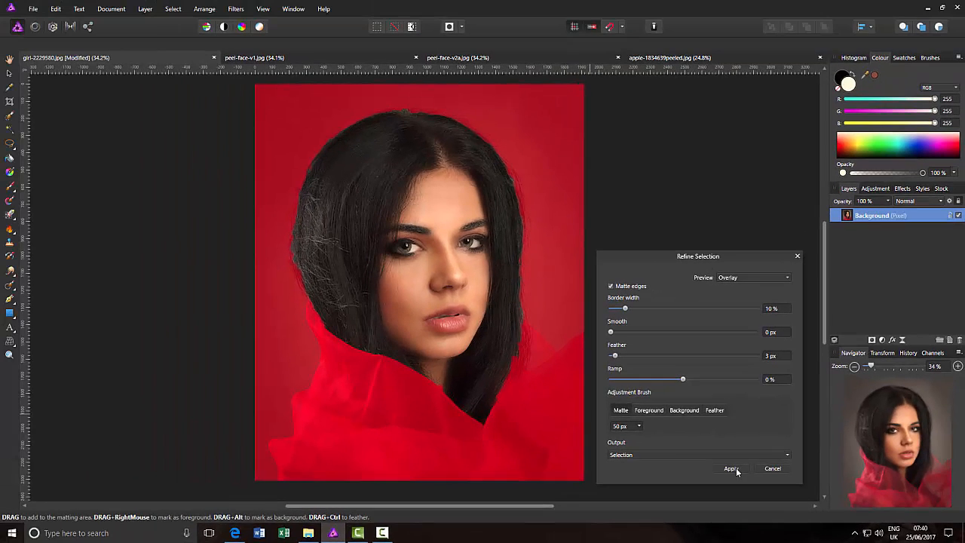
left_click(736, 468)
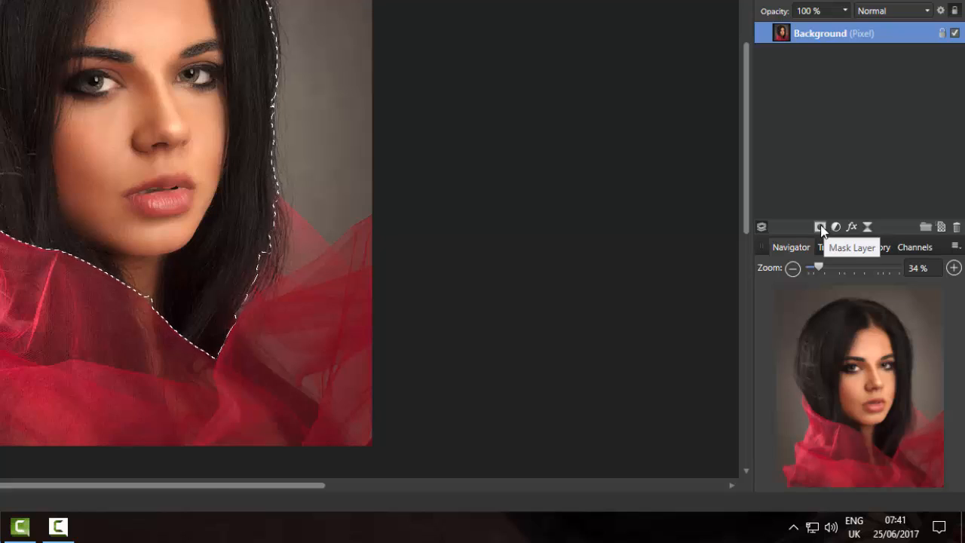
- Mask the Background layer to the head selection and flatten the document
left_click(820, 228)
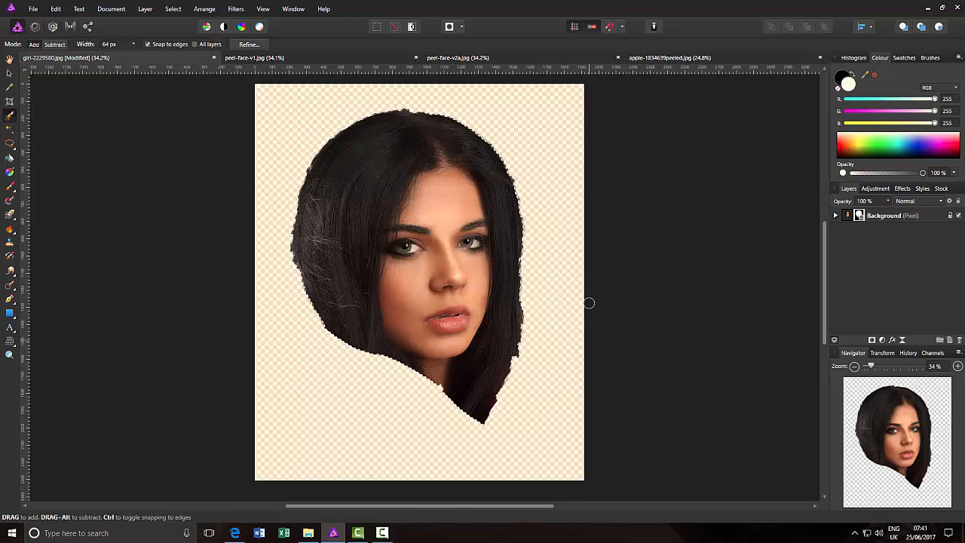
left_click(118, 11)
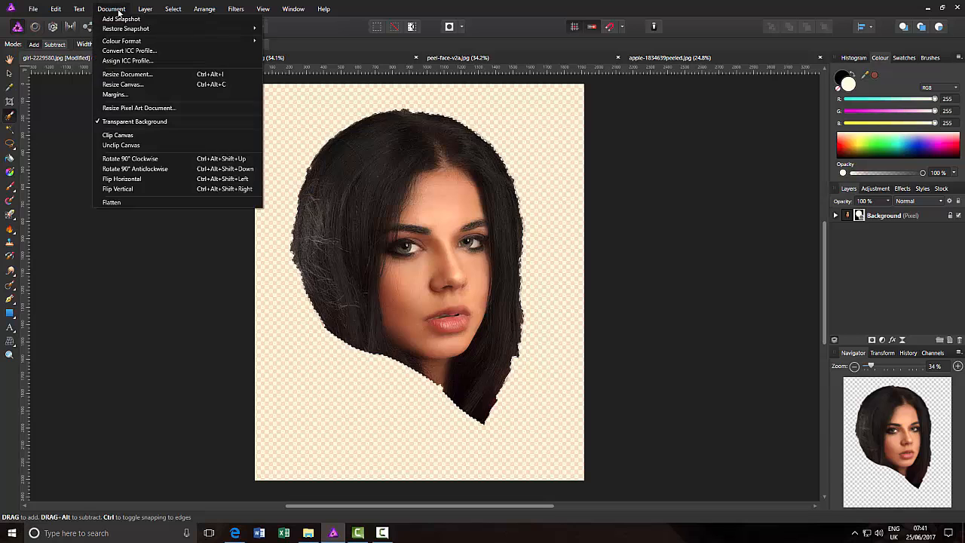
left_click(111, 203)
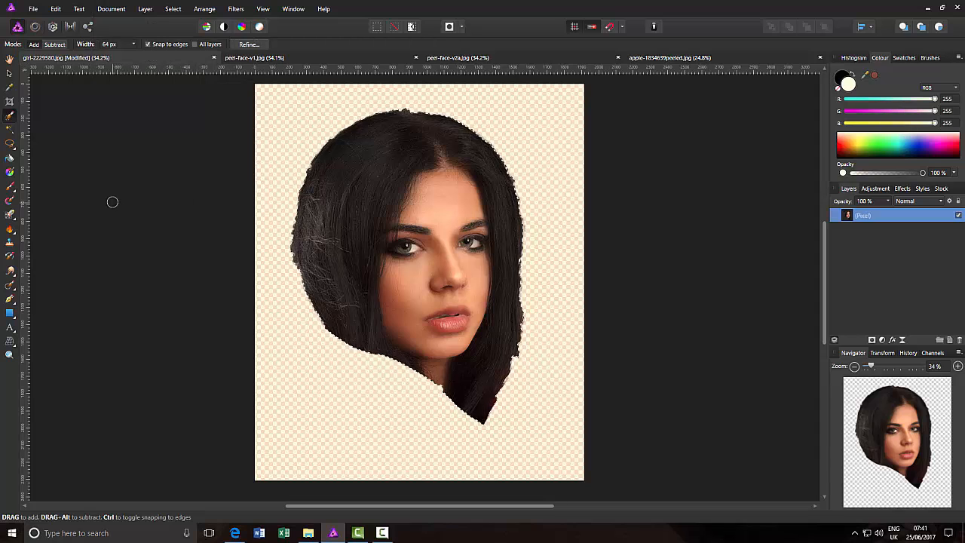
- Deselect the head and move the cut-out down and right to sit near the middle of the canvas
key("ctrl+d")
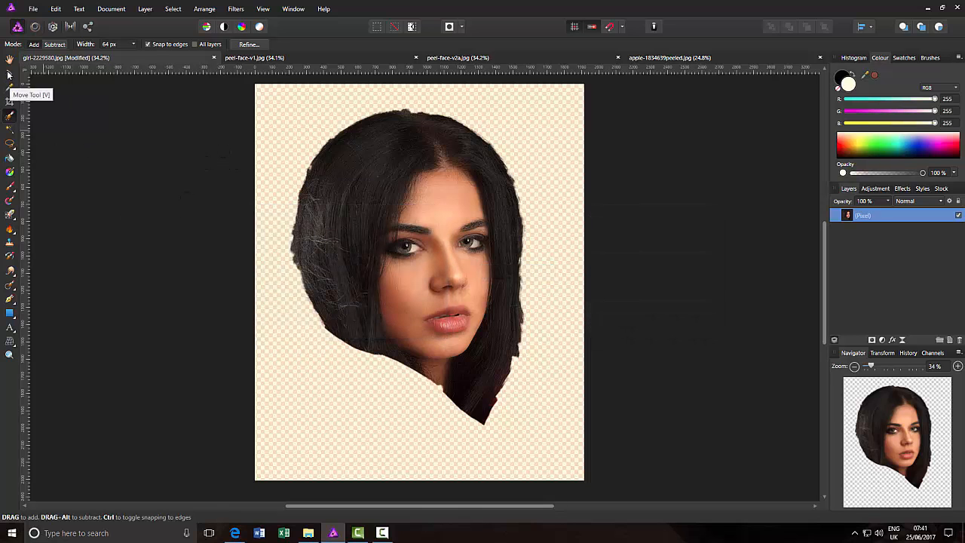
left_click(9, 74)
mouse_move(423, 259)
left_mouse_down()
mouse_move(452, 270)
mouse_move(438, 272)
mouse_move(431, 258)
mouse_move(436, 270)
left_mouse_up()
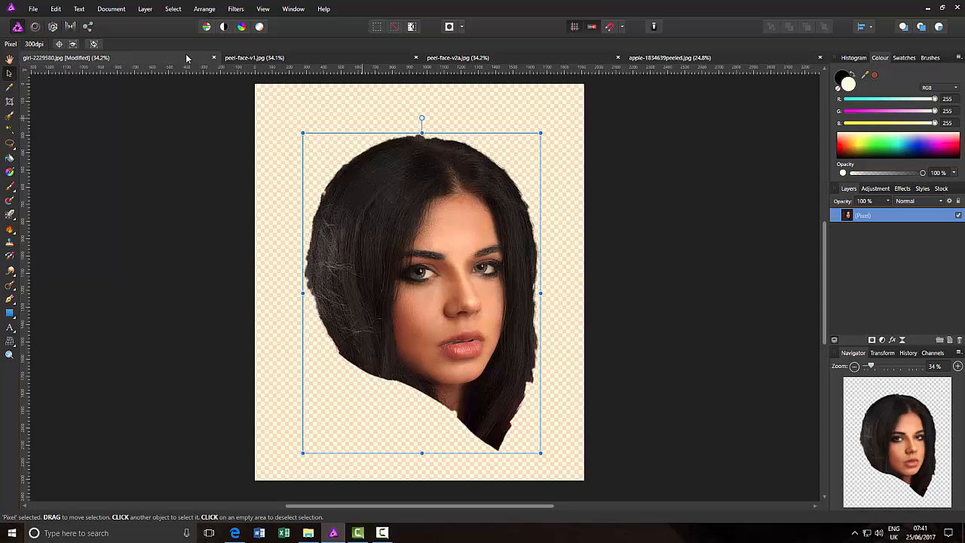
- Resize the canvas to 2500 × 3000 px with the aspect ratio unlocked and the anchor at the centre
left_click(110, 11)
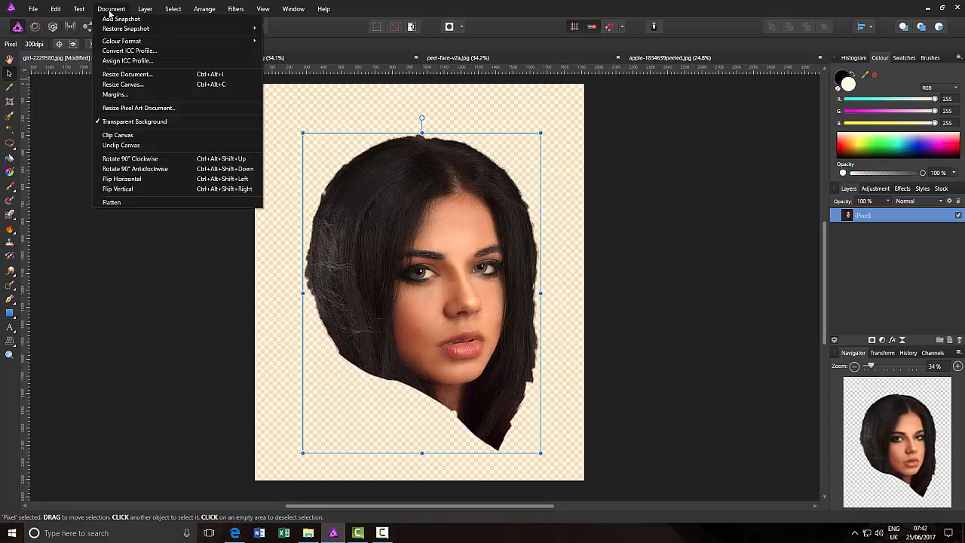
left_click(123, 84)
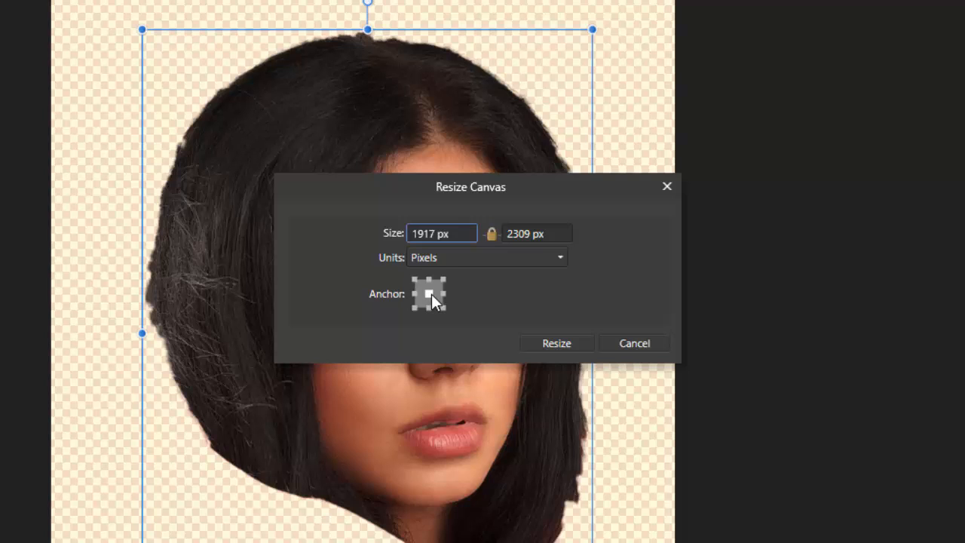
left_click(434, 234)
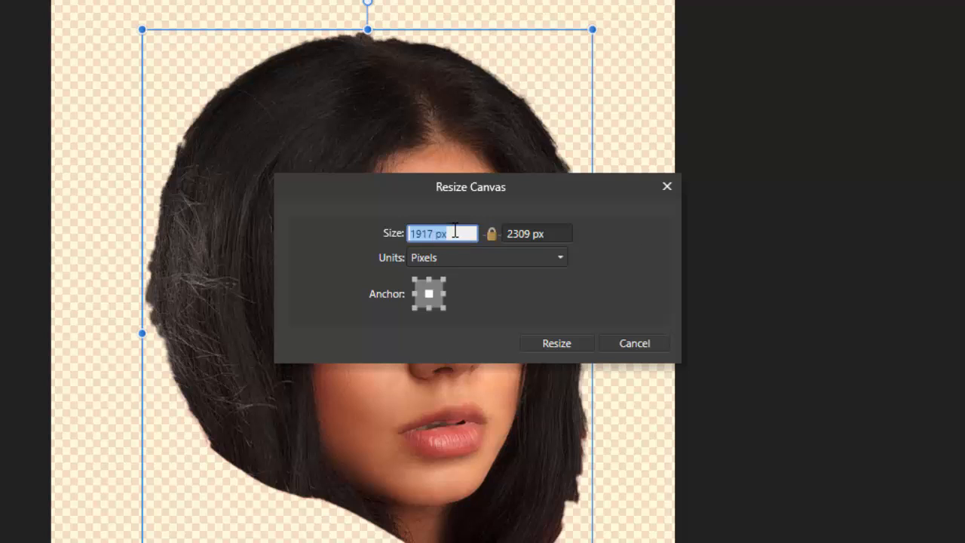
left_click(493, 236)
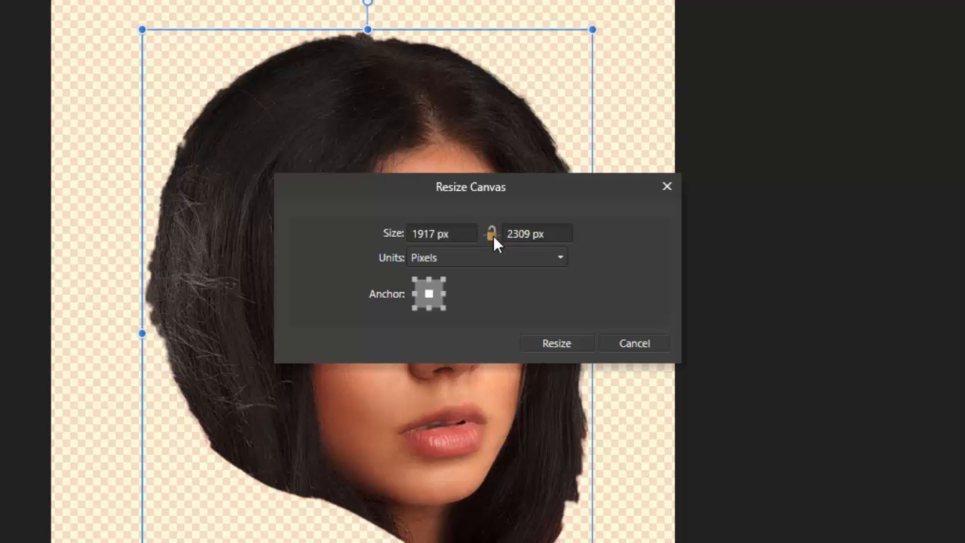
left_click(432, 233)
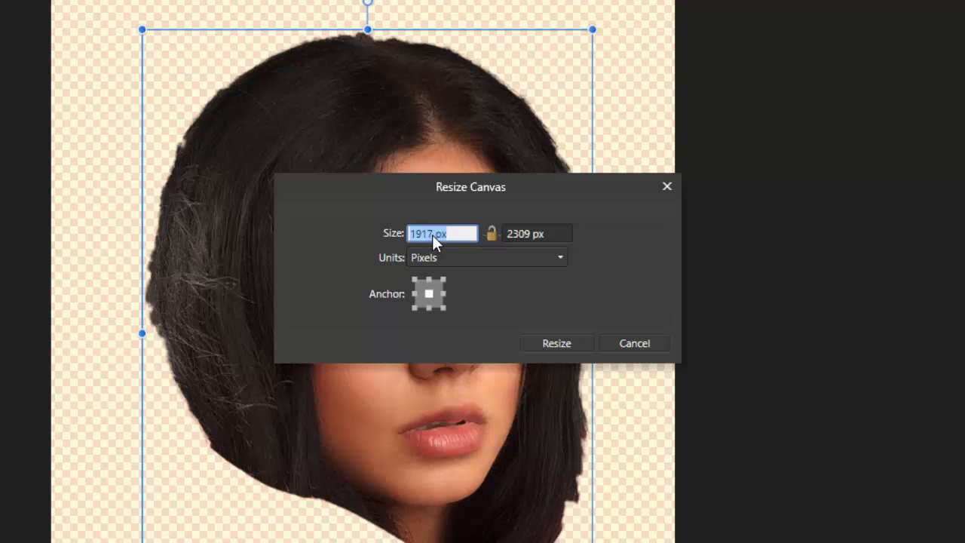
type("2500")
left_click(532, 236)
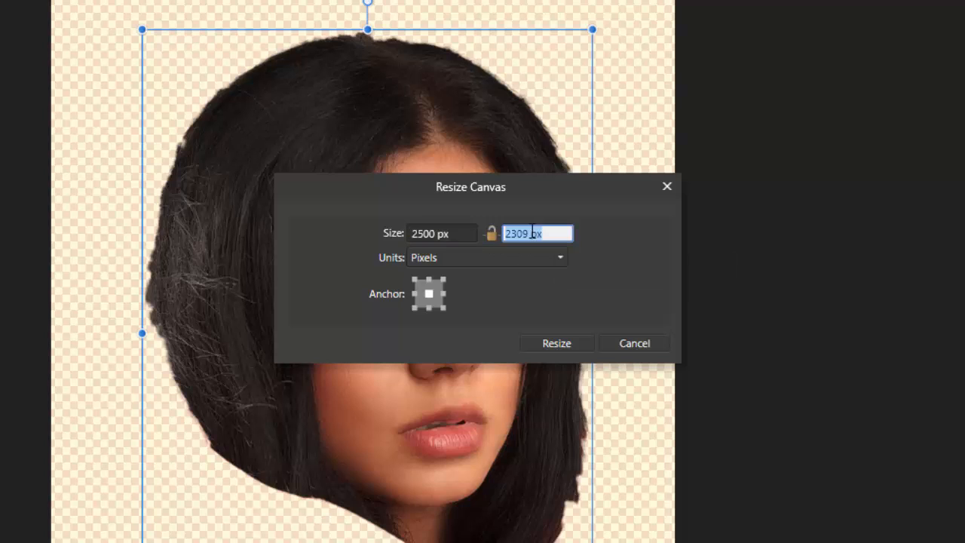
type("3000")
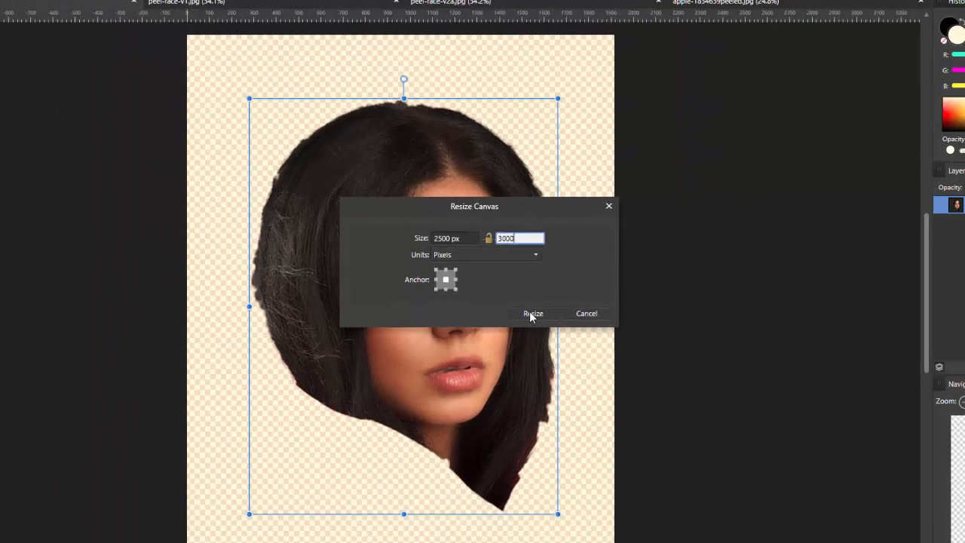
left_click(557, 343)
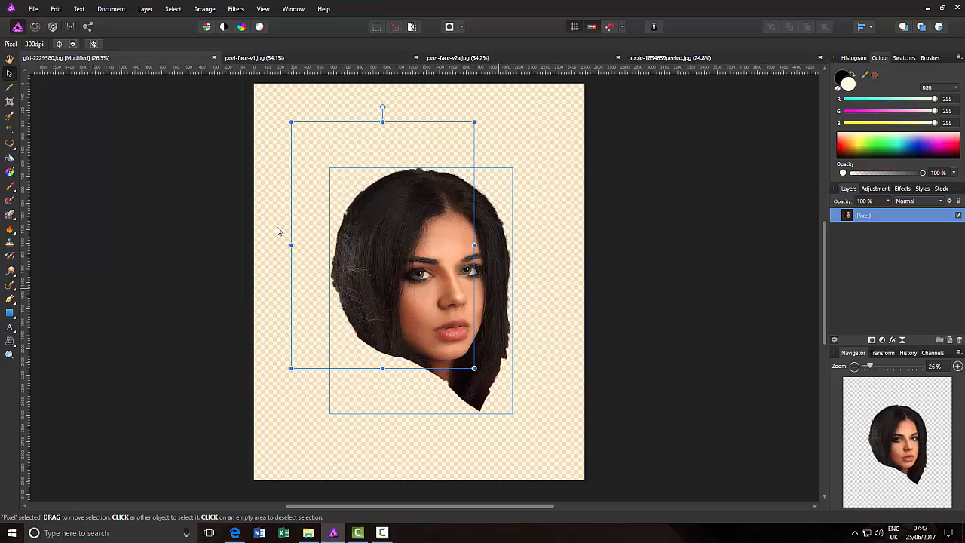
- Move the cut-out head slightly lower on the enlarged canvas
left_click(9, 60)
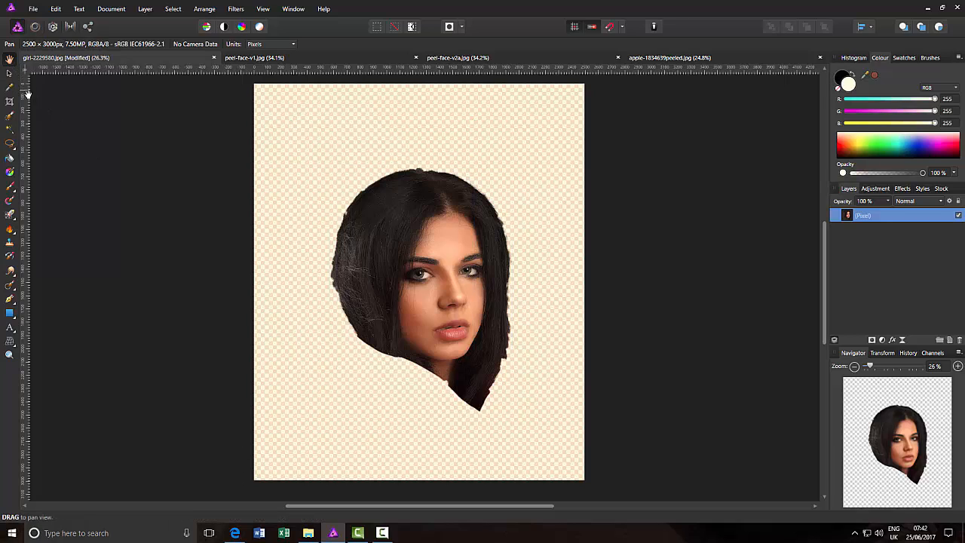
left_click(9, 73)
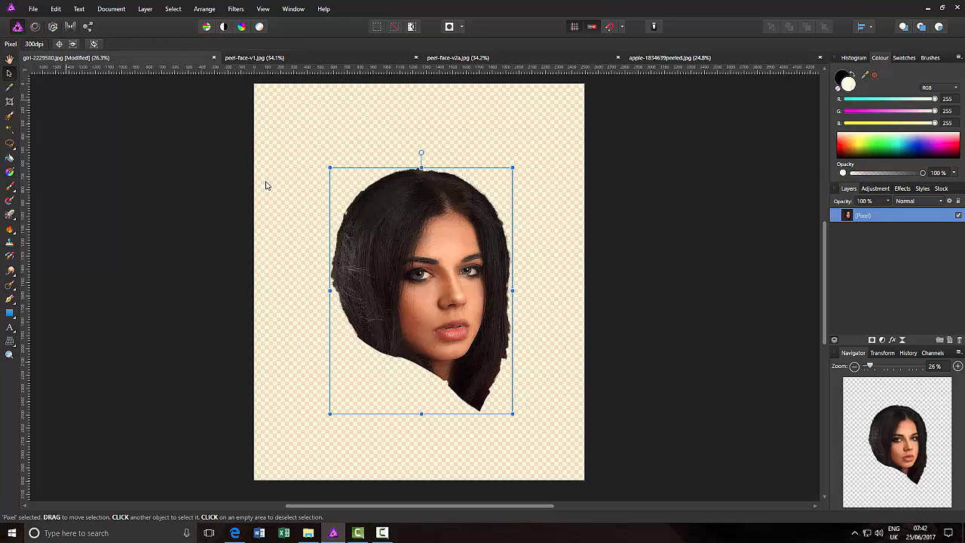
mouse_move(443, 309)
left_mouse_down()
mouse_move(437, 301)
mouse_move(448, 315)
mouse_move(441, 319)
left_mouse_up()
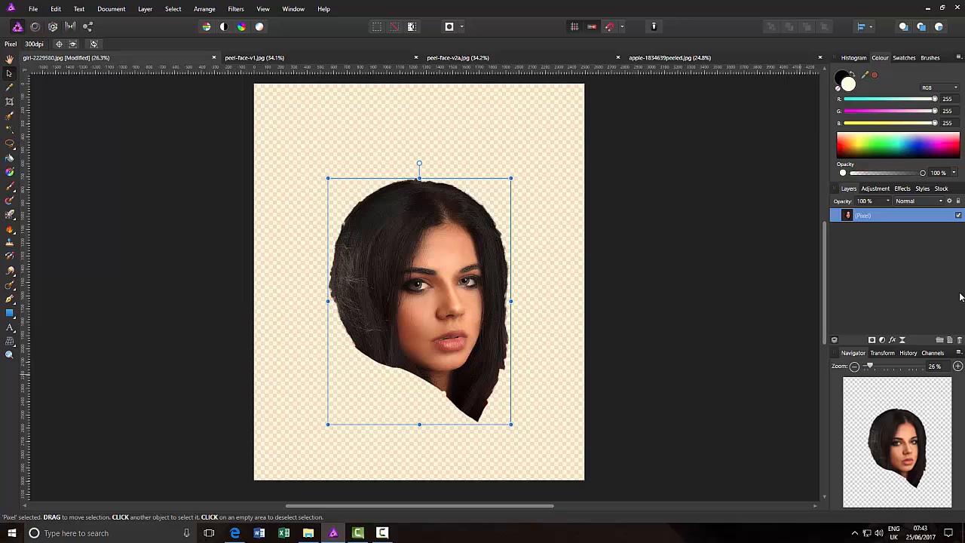
- Add a new empty pixel layer and place it beneath the head layer
left_click(951, 340)
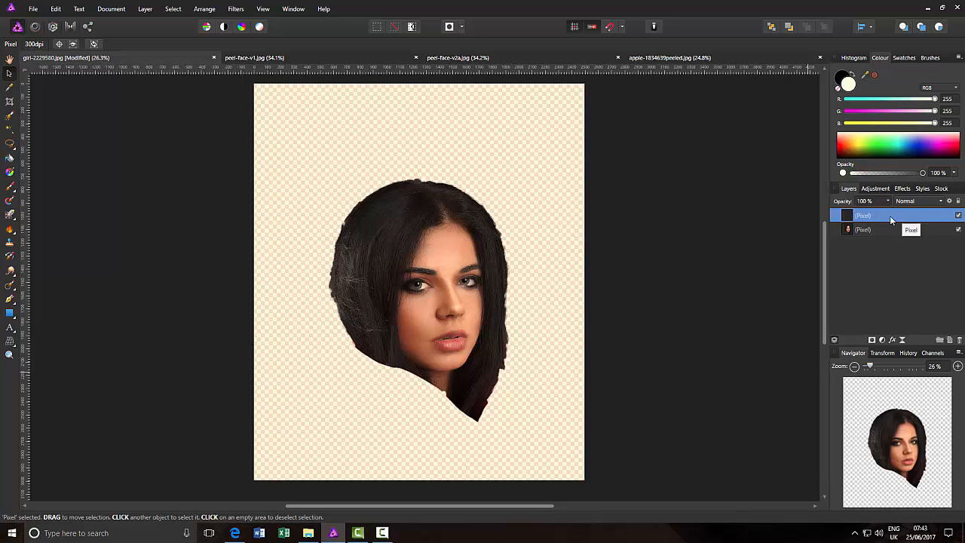
left_click_drag(890, 217, 887, 256)
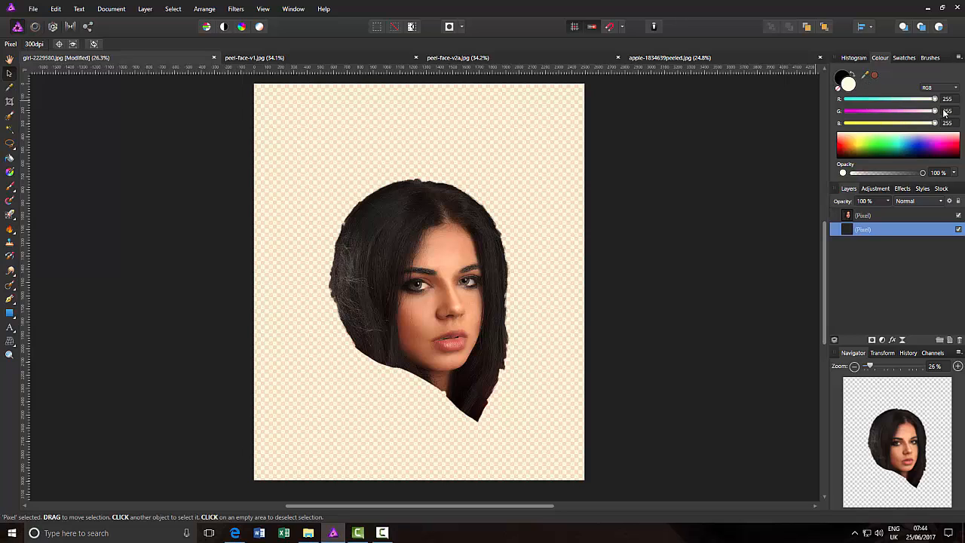
left_click(869, 151)
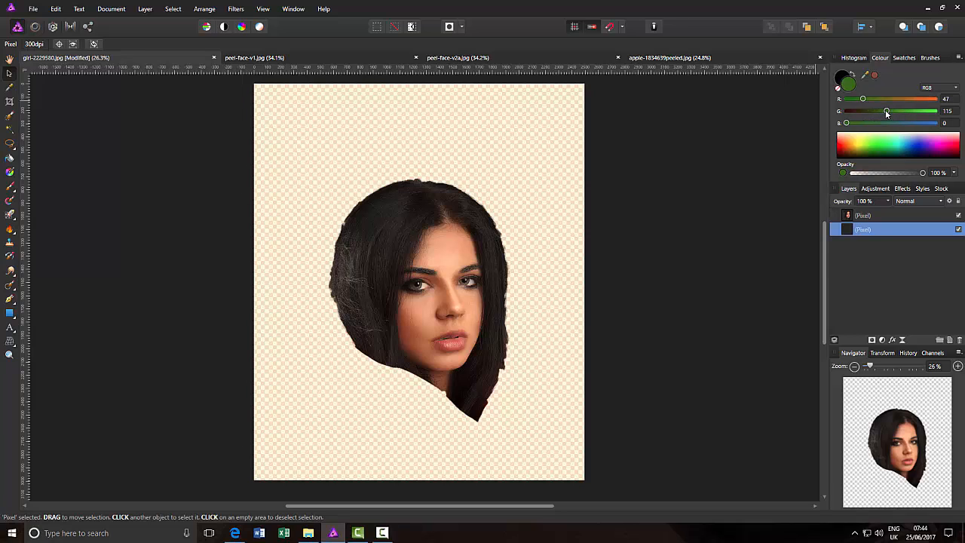
left_click_drag(886, 112, 863, 126)
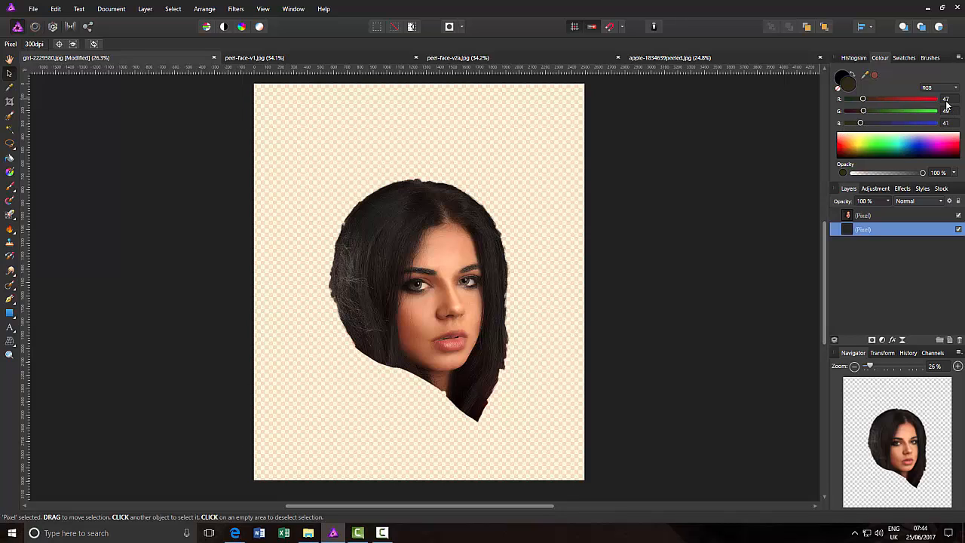
left_click_drag(862, 99, 858, 111)
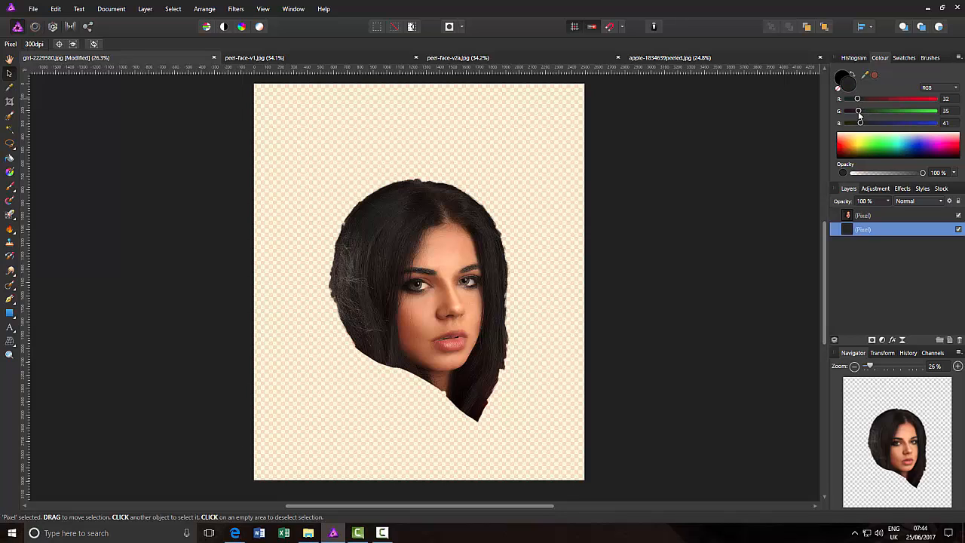
- Set the colour to RGB 40, 40, 40 and flood-fill the empty background layer with it
left_click(947, 99)
type("40")
left_click(947, 111)
type("40")
left_click(947, 123)
type("4")
key("Return")
left_click(9, 157)
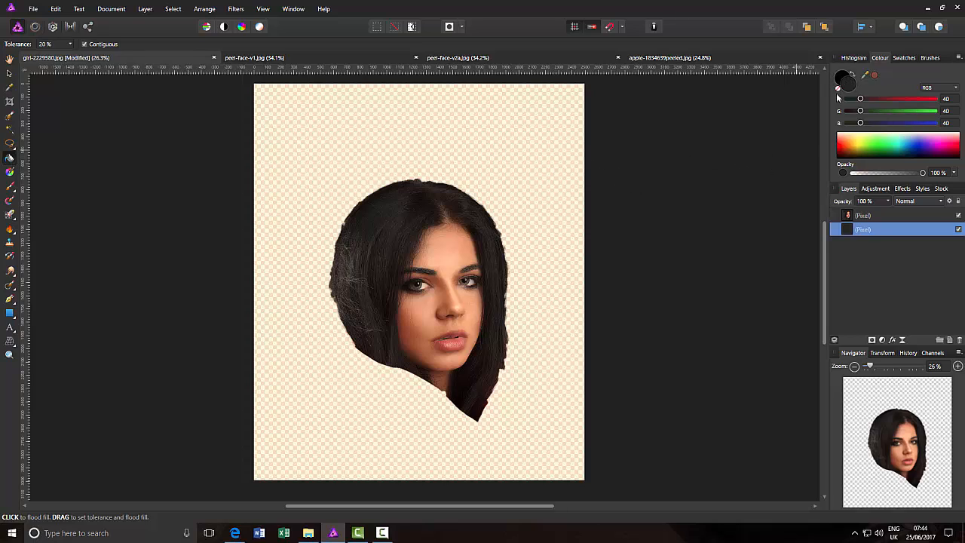
left_click(527, 156)
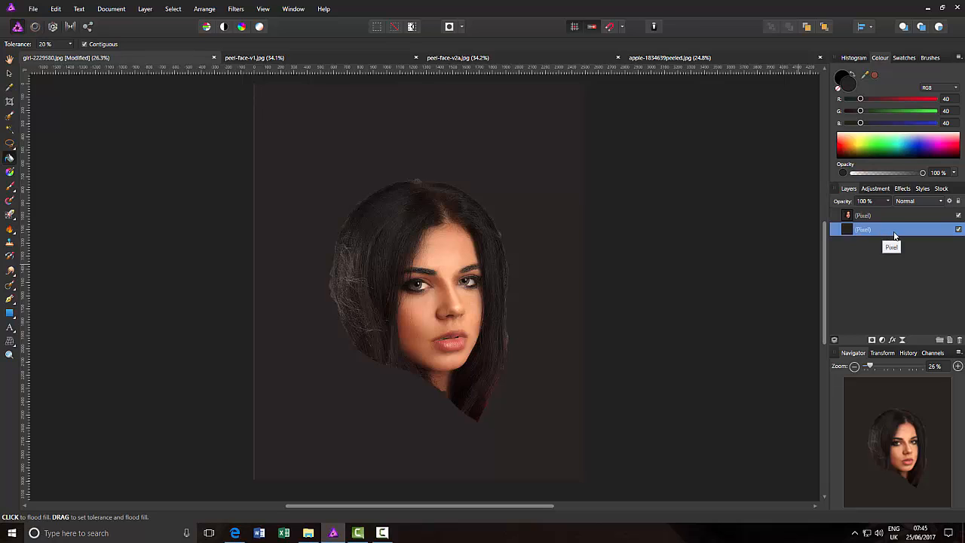
- Add a Gradient Overlay layer effect to the background layer and display its settings clear of the portrait
left_click(893, 341)
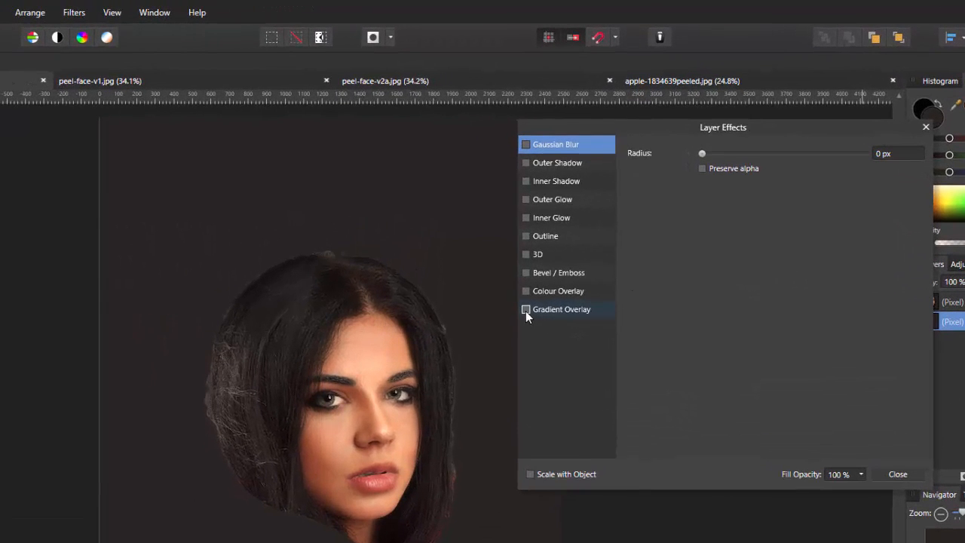
left_click(526, 310)
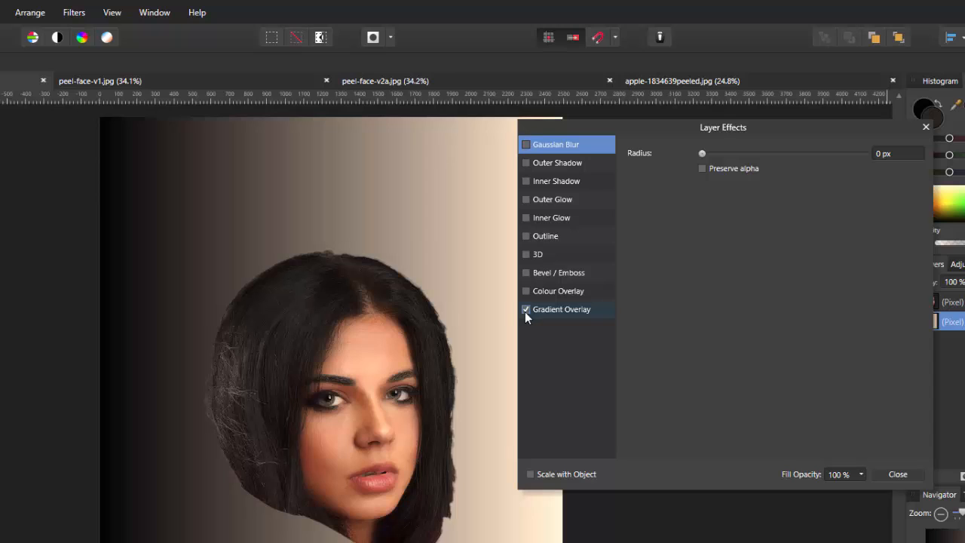
left_click(571, 309)
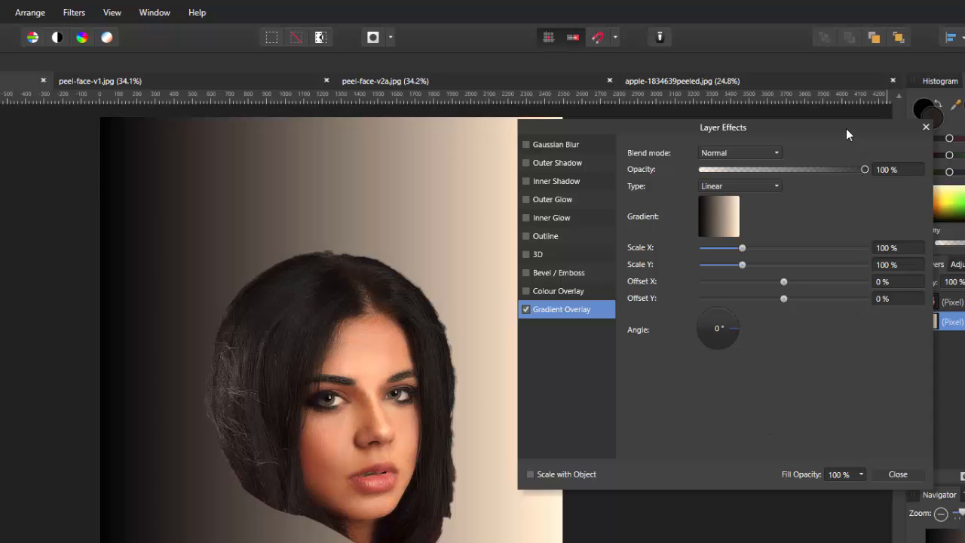
left_click_drag(831, 127, 815, 199)
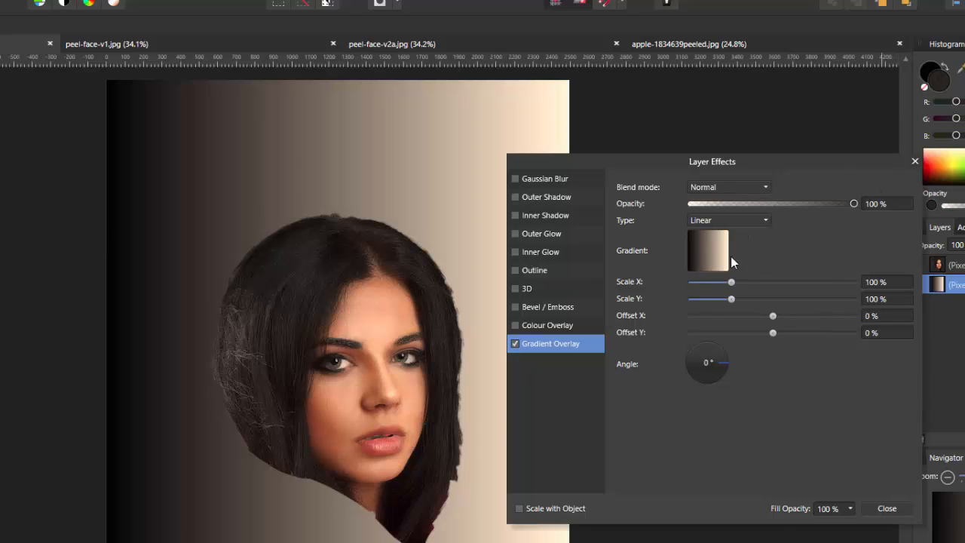
- Set the gradient's black starting stop to RGB 40, 40, 40
left_click(710, 257)
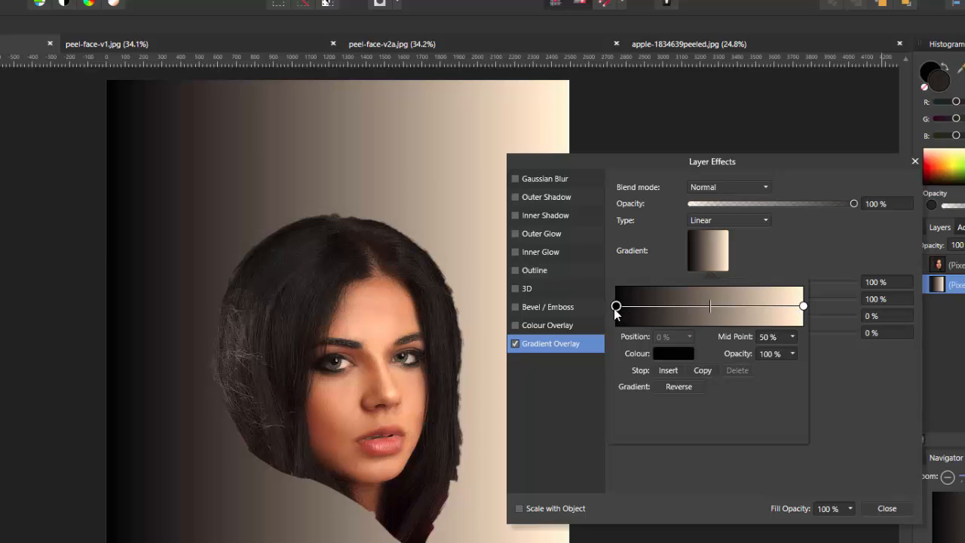
left_click(675, 354)
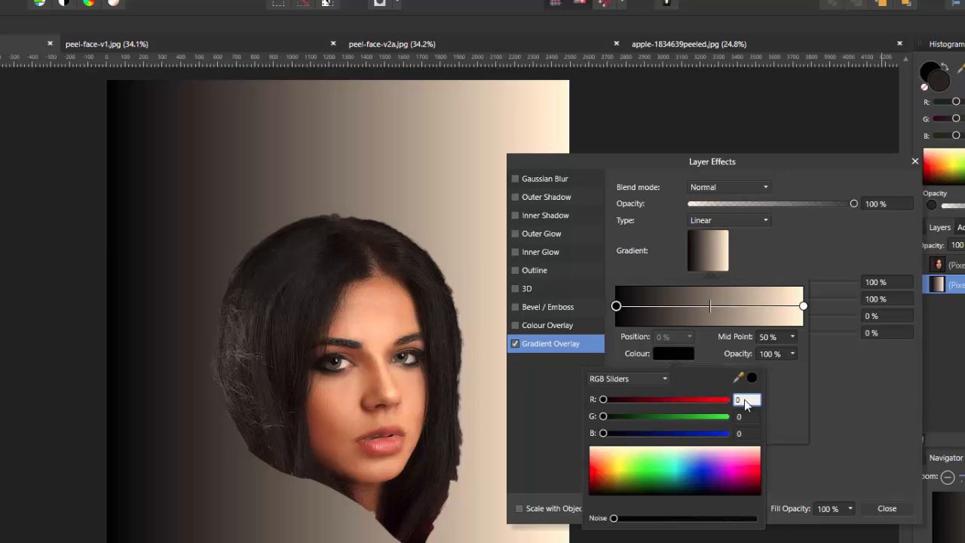
type("40")
left_click(746, 417)
type("4")
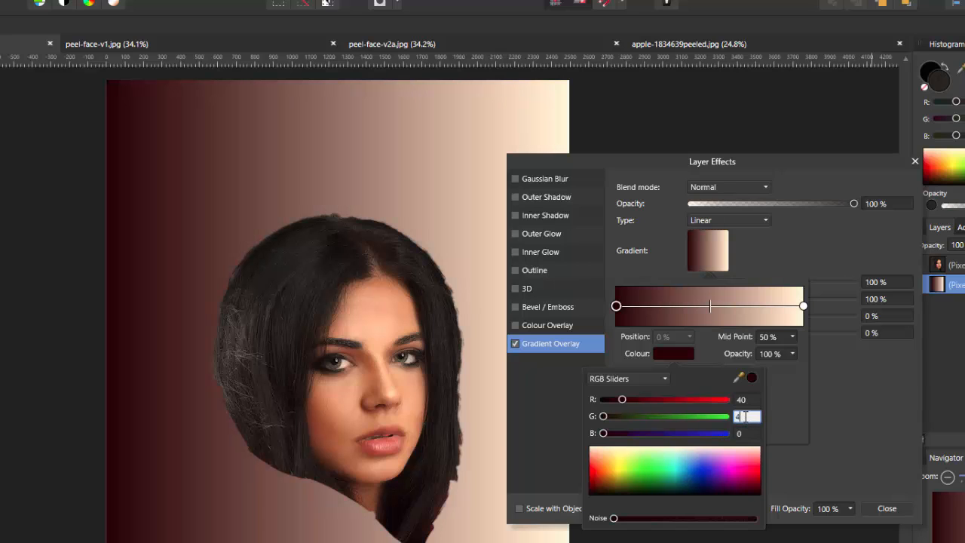
type("0")
left_click(743, 435)
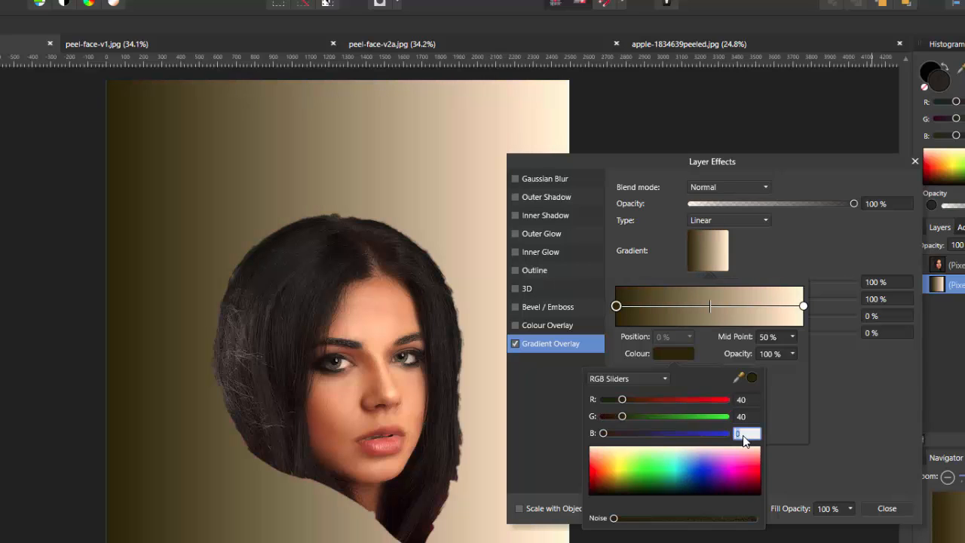
type("40")
key("Return")
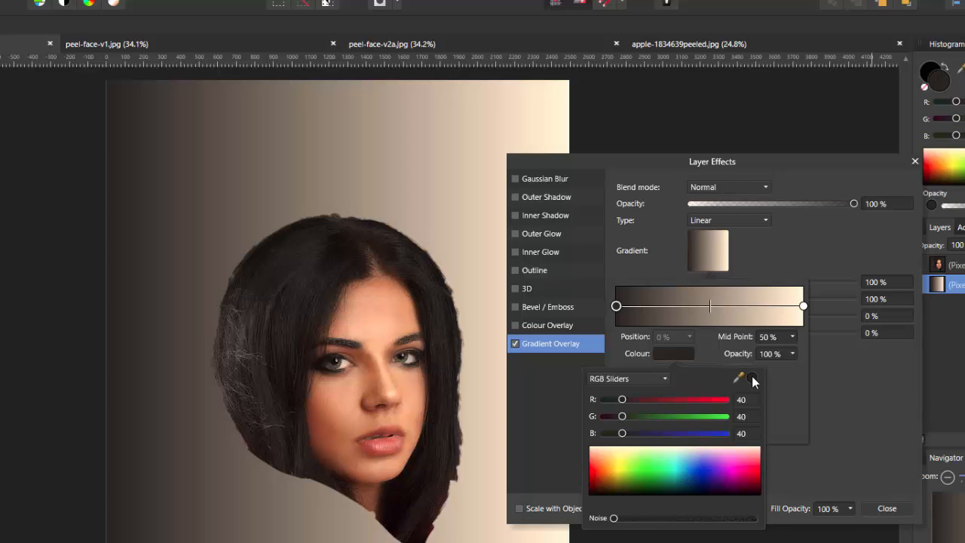
left_click(784, 387)
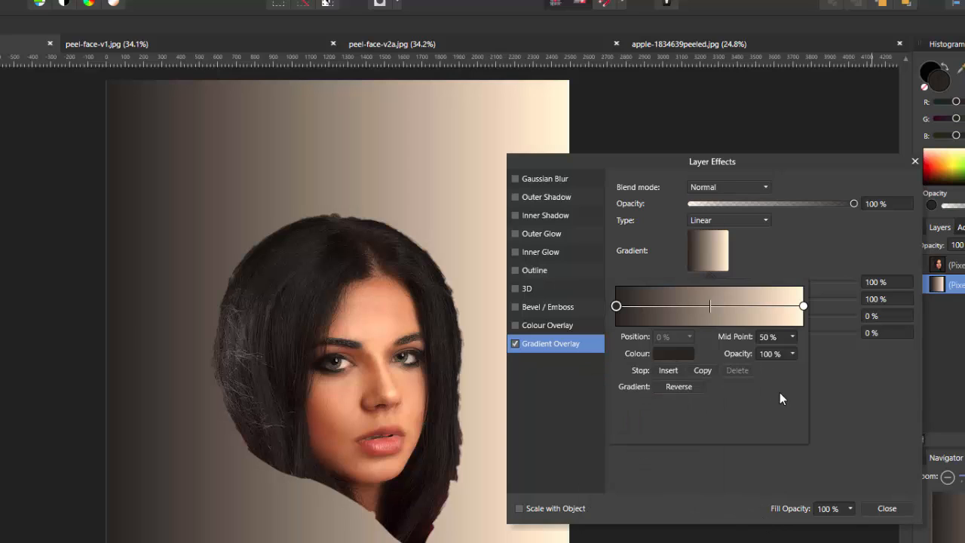
left_click(777, 246)
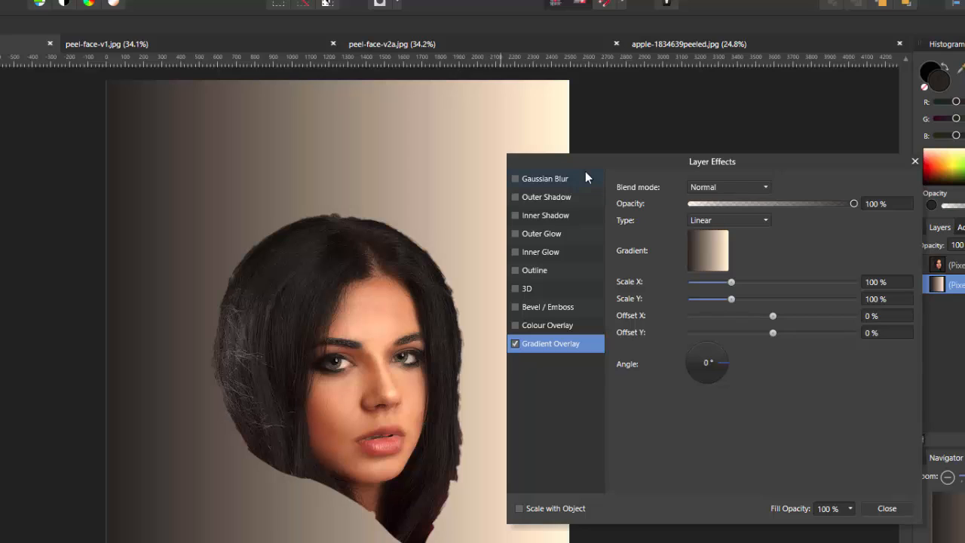
- Set the gradient overlay's blend mode to Soft Light and its type to Radial
left_click(768, 187)
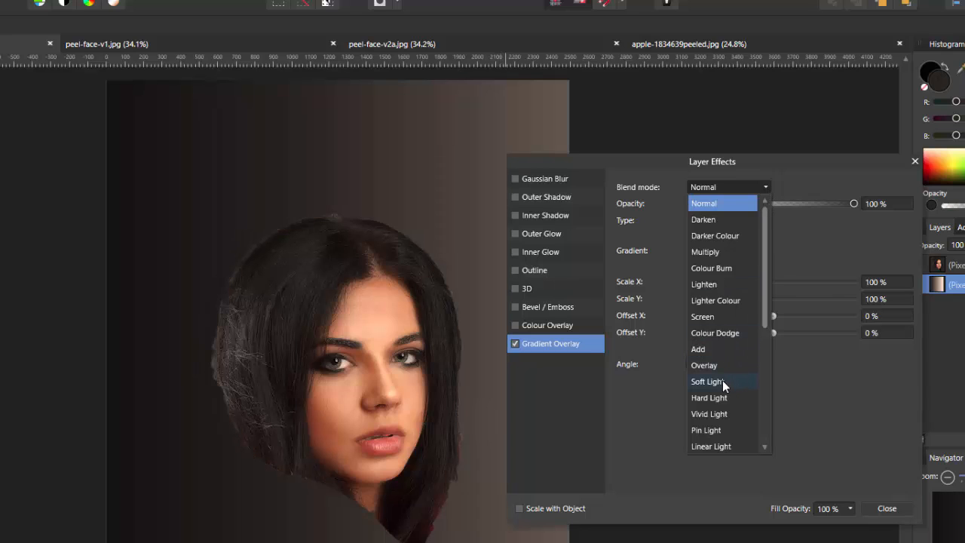
left_click(722, 380)
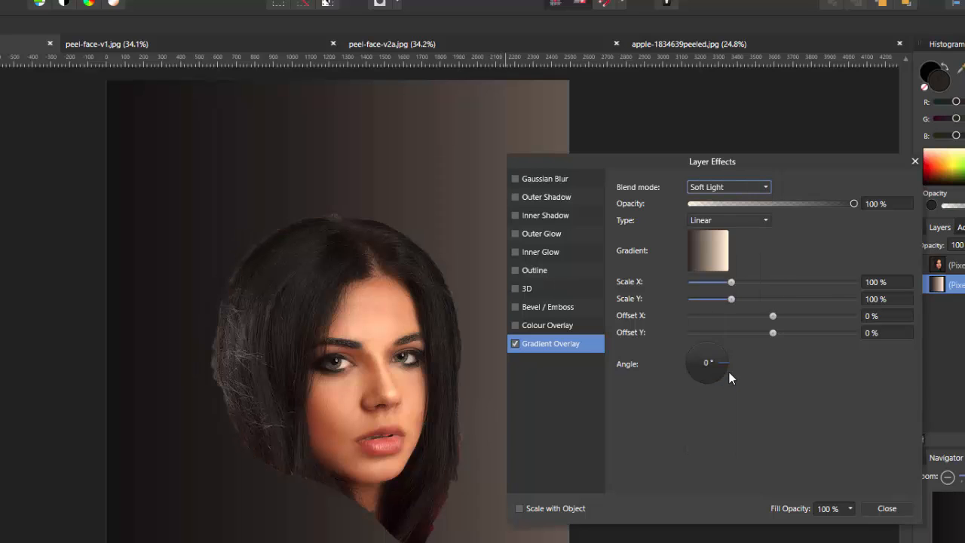
left_click(766, 221)
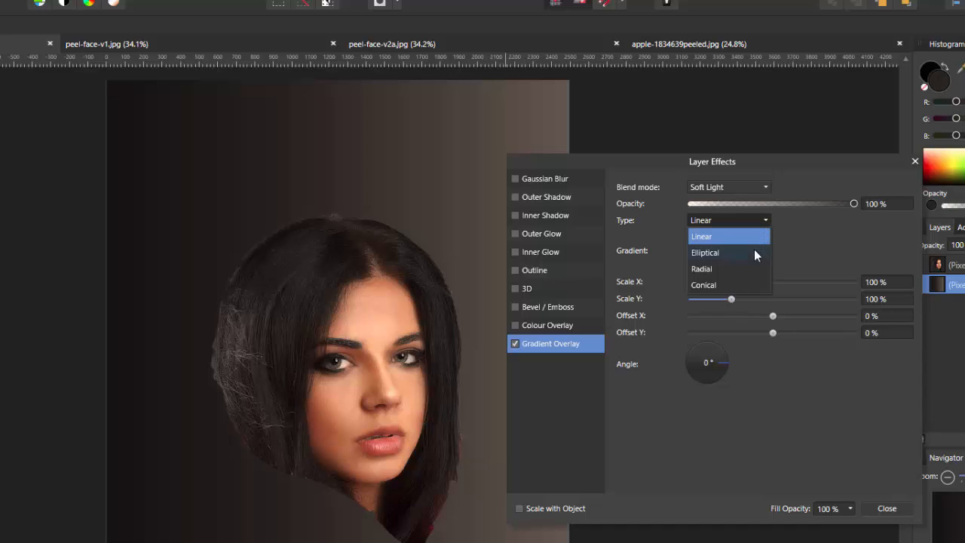
left_click(742, 269)
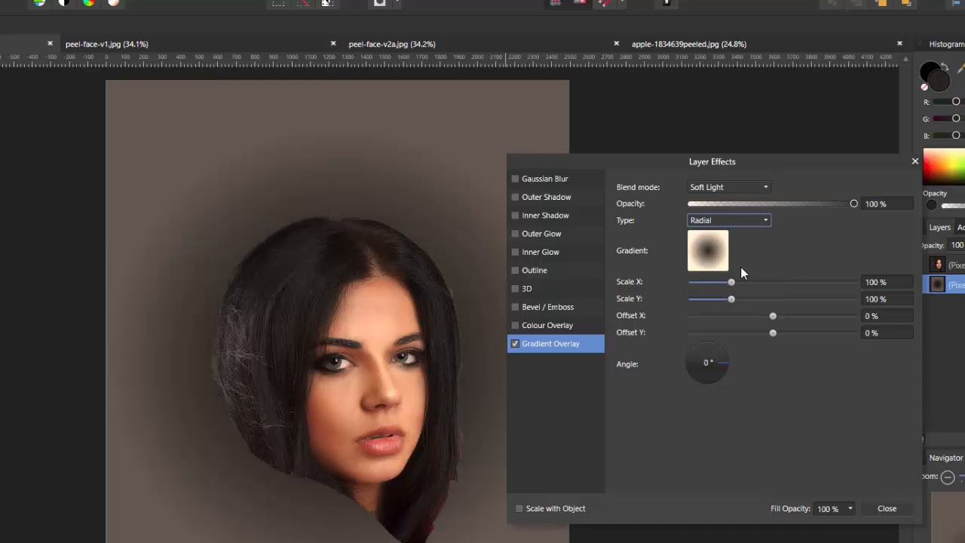
- Reverse the radial gradient so the light colour sits at the centre and the dark colour at the edges
left_click(707, 251)
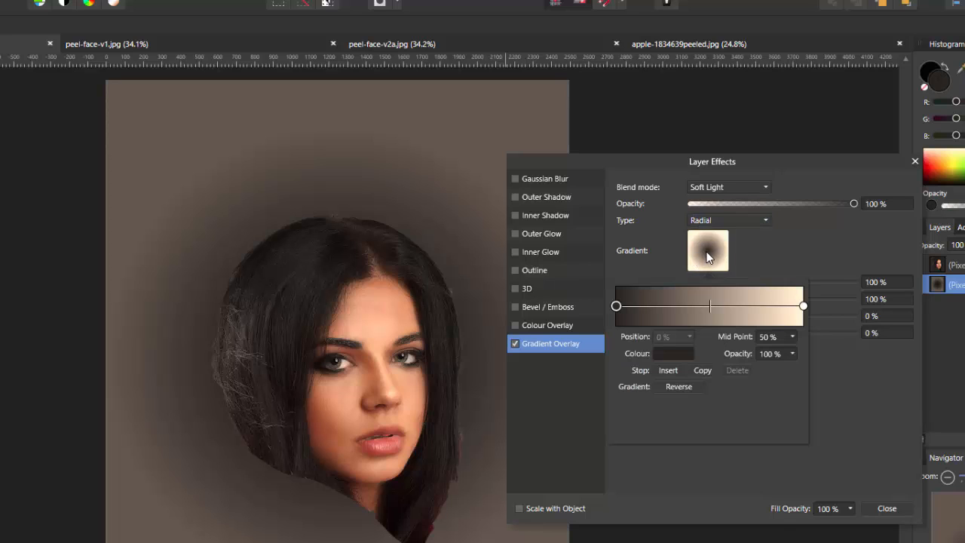
left_click(678, 386)
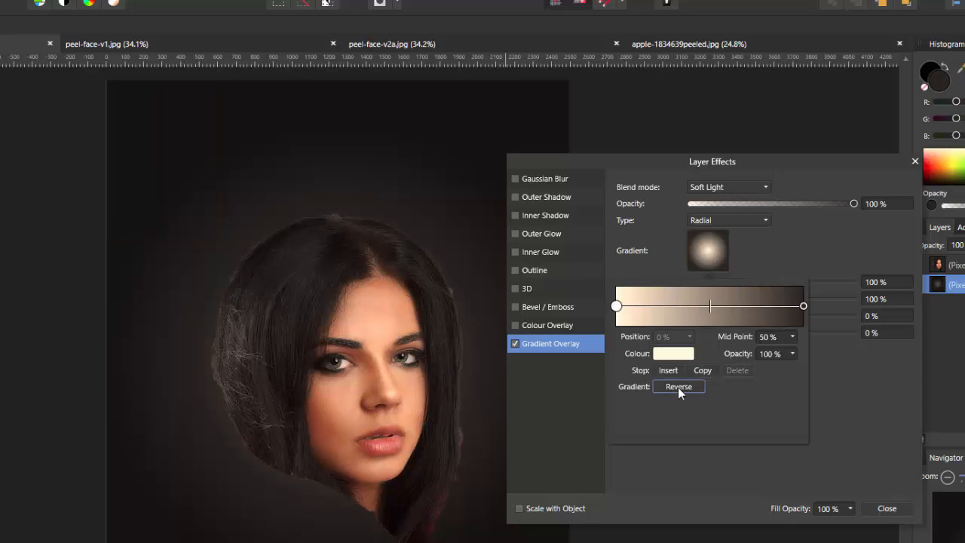
left_click(770, 250)
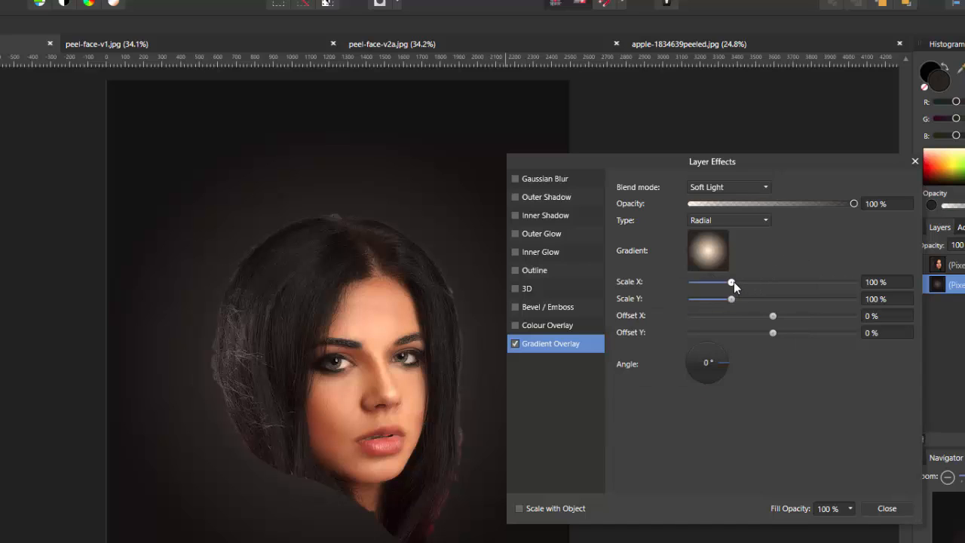
- Set the gradient overlay's horizontal scale to 198 % and its opacity to 51 %, and finish the layer effects
left_click_drag(733, 282, 772, 285)
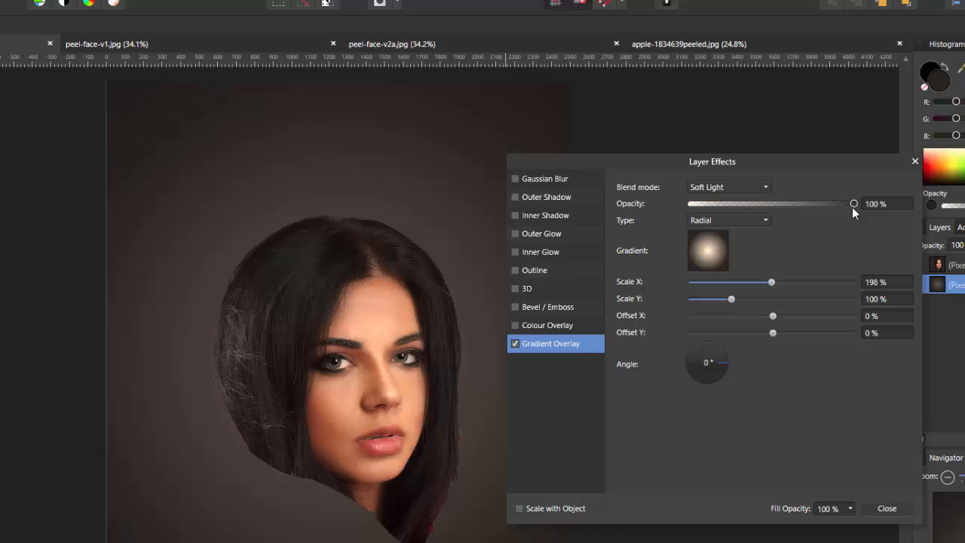
left_click_drag(852, 203, 775, 203)
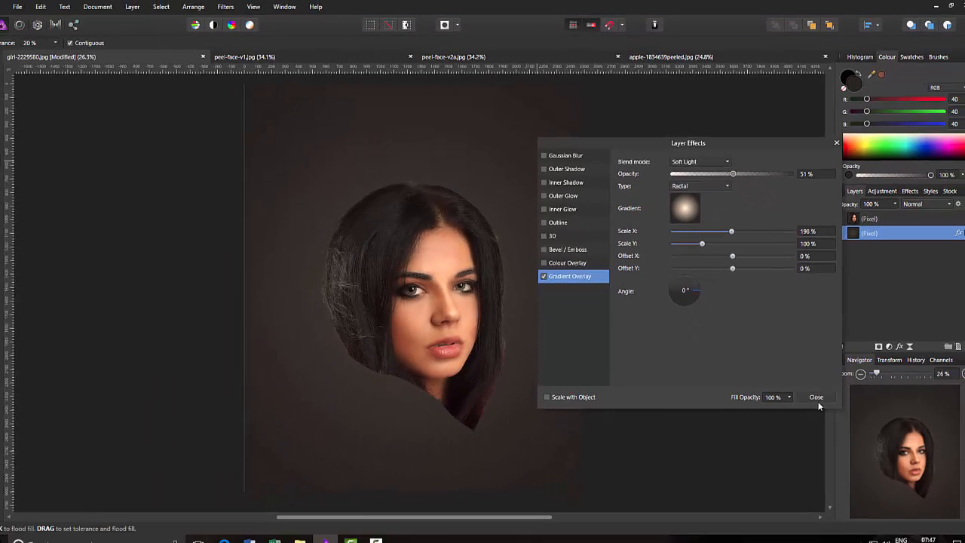
left_click(811, 389)
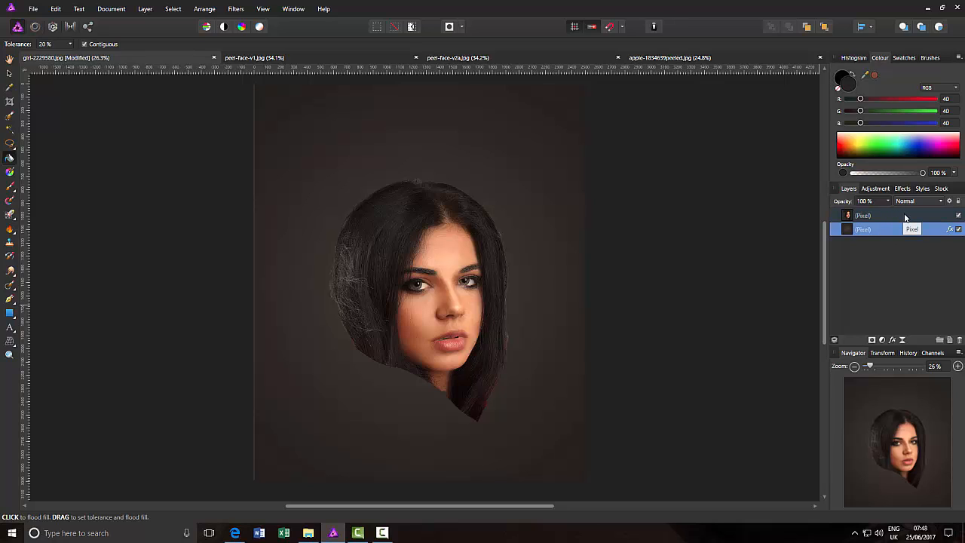
- Duplicate the head layer and move the copy beneath the background layer
left_click(878, 217)
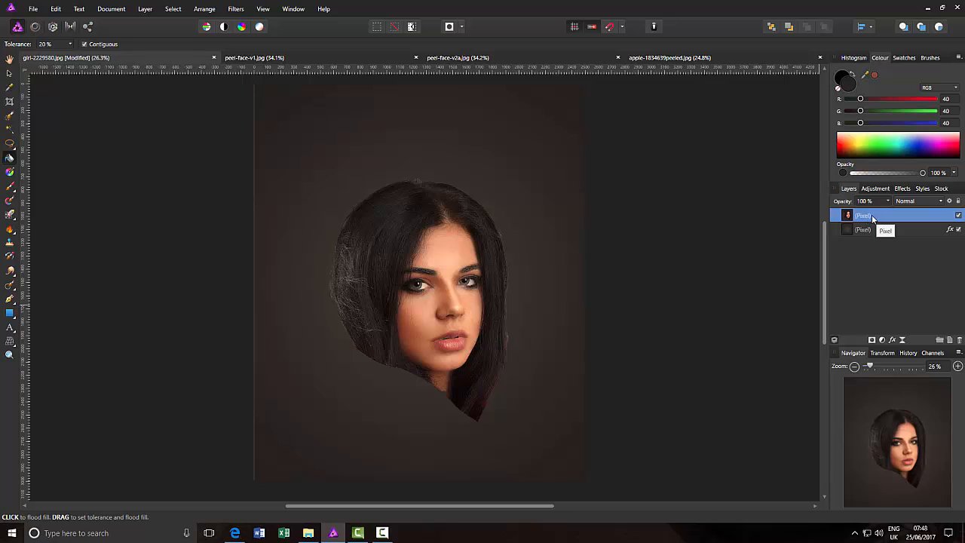
right_click(876, 217)
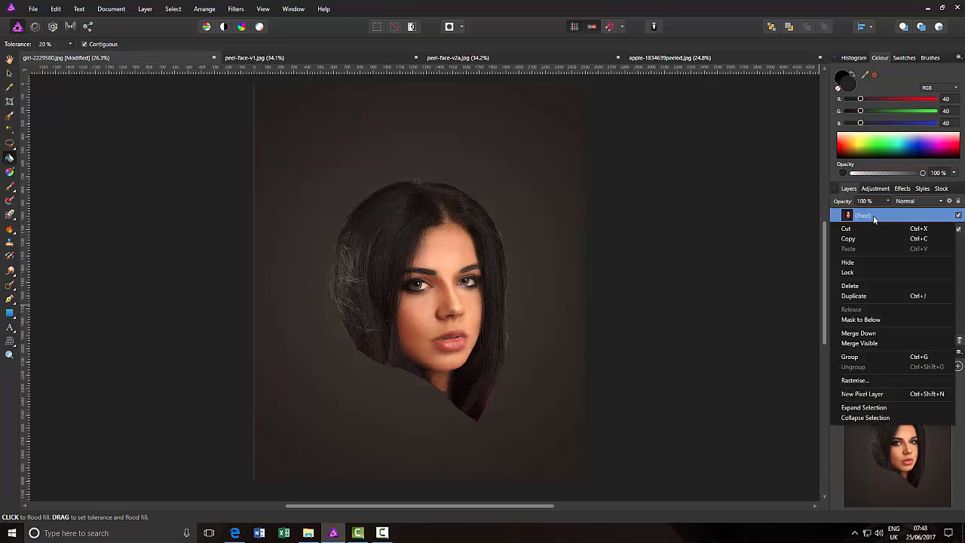
left_click(875, 298)
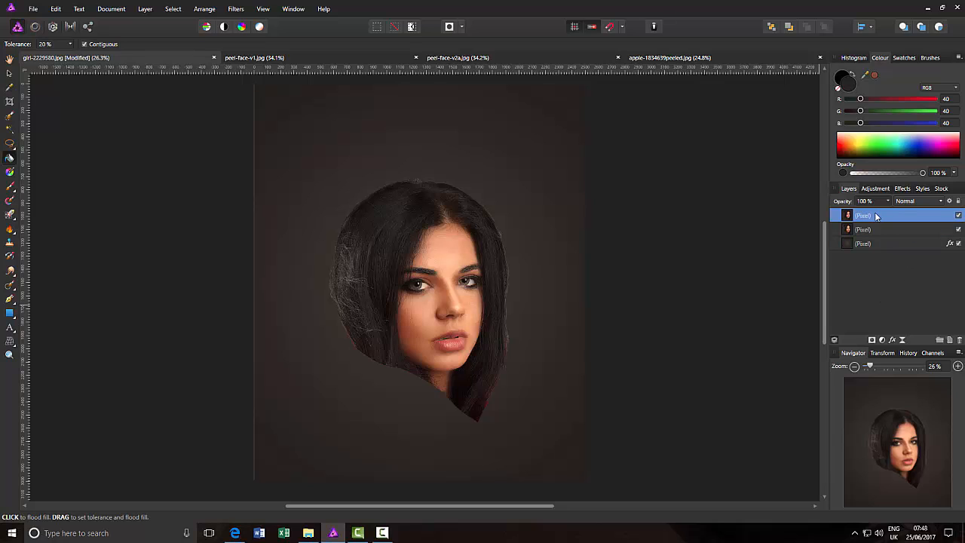
left_click_drag(877, 217, 880, 264)
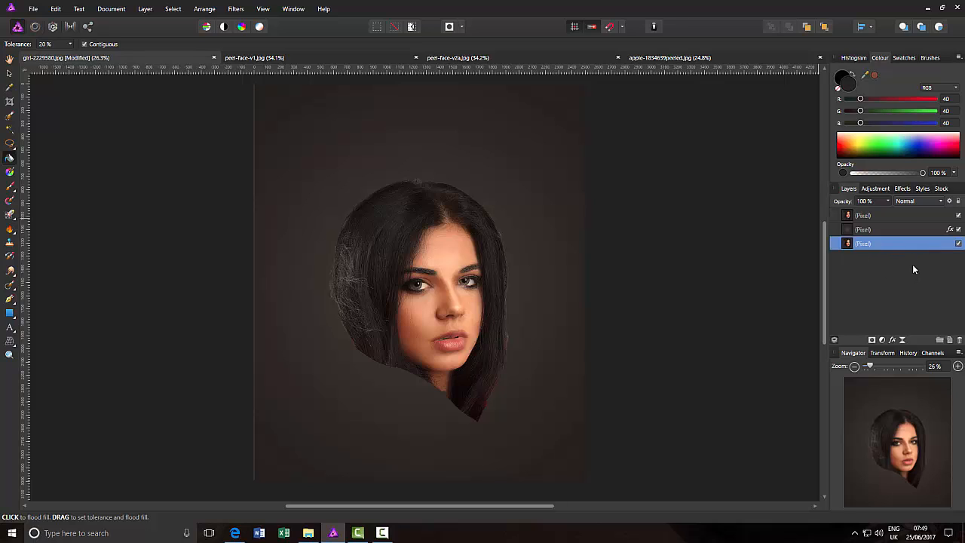
- Select six horizontal freehand strips across the face on the top head layer, from the chin up to the hair, adding each to the selection
left_click(905, 214)
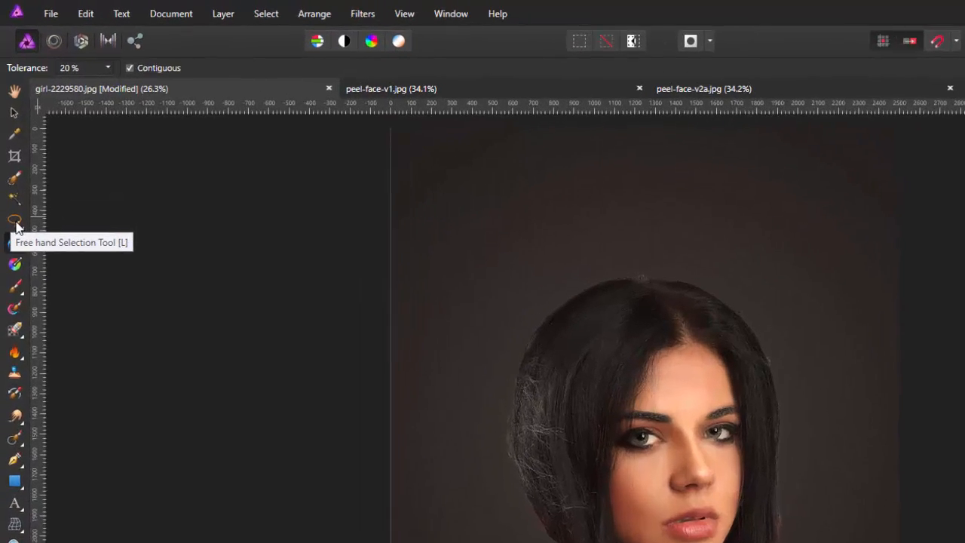
left_click(27, 273)
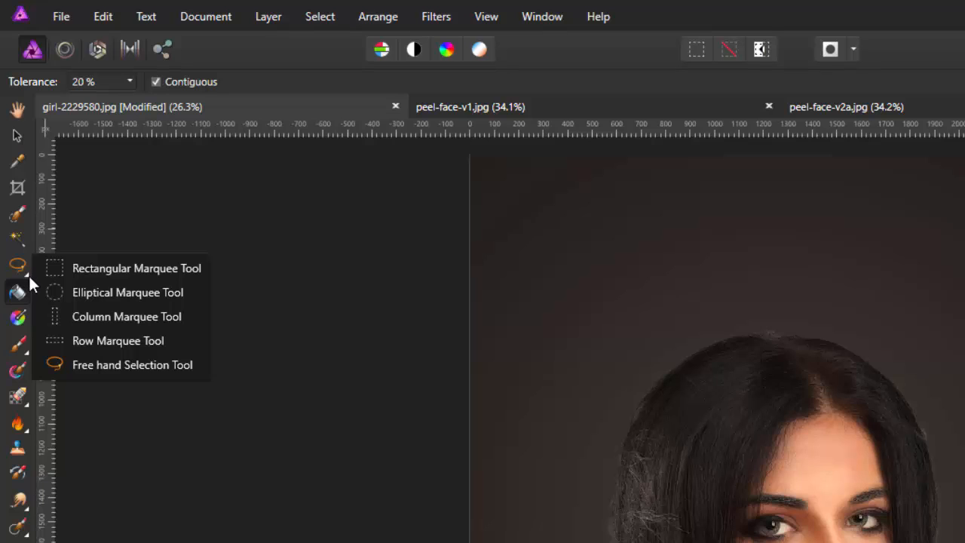
left_click(106, 365)
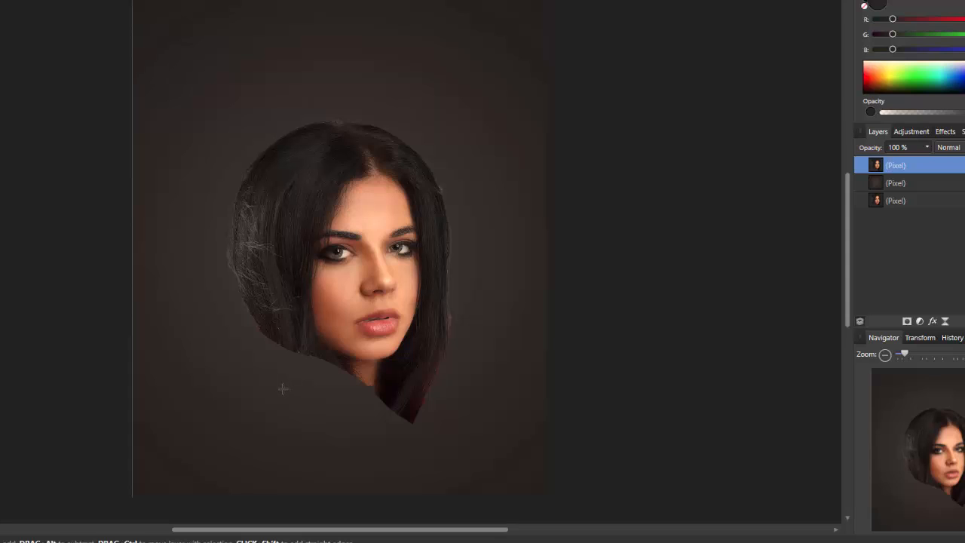
mouse_move(283, 389)
left_mouse_down()
mouse_move(451, 383)
mouse_move(484, 372)
mouse_move(487, 360)
mouse_move(430, 343)
mouse_move(323, 346)
left_mouse_up()
key("ctrl+d")
mouse_move(277, 379)
left_mouse_down()
mouse_move(459, 375)
mouse_move(470, 362)
mouse_move(462, 350)
mouse_move(408, 346)
left_mouse_up()
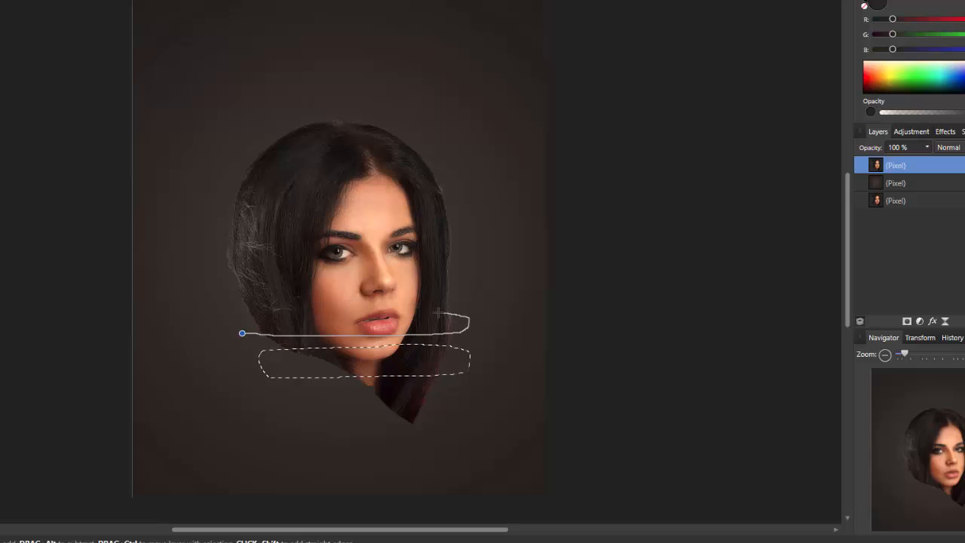
left_click_drag(402, 311, 276, 309)
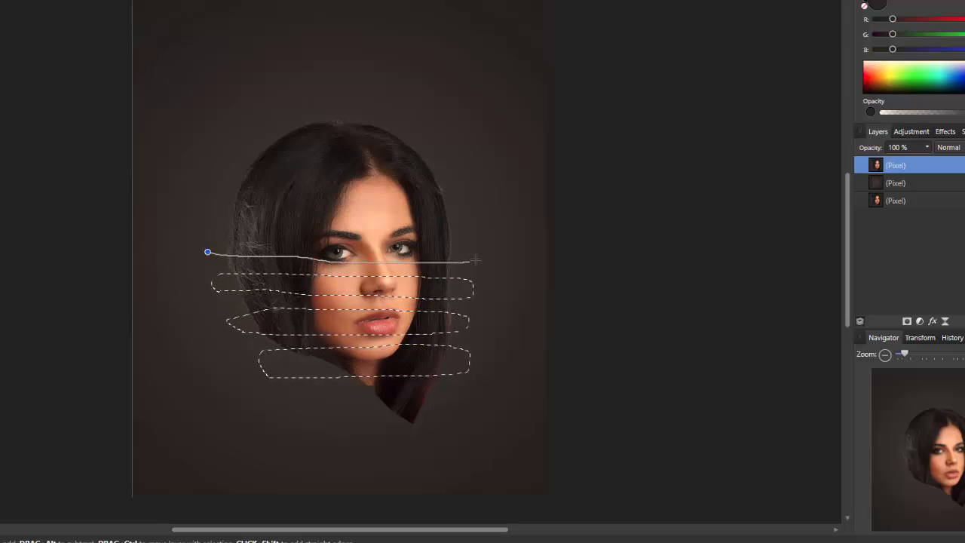
left_click_drag(475, 243, 234, 232)
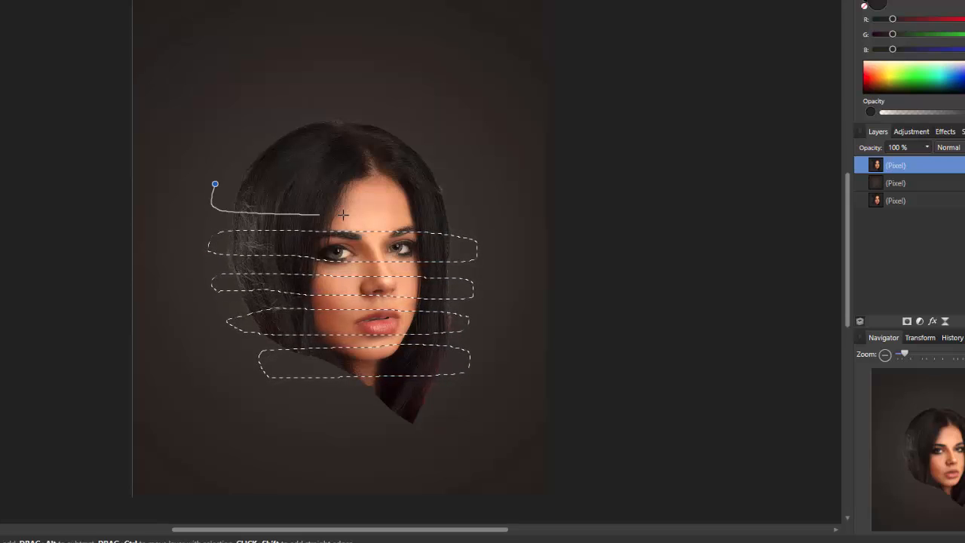
left_click_drag(450, 192, 215, 180)
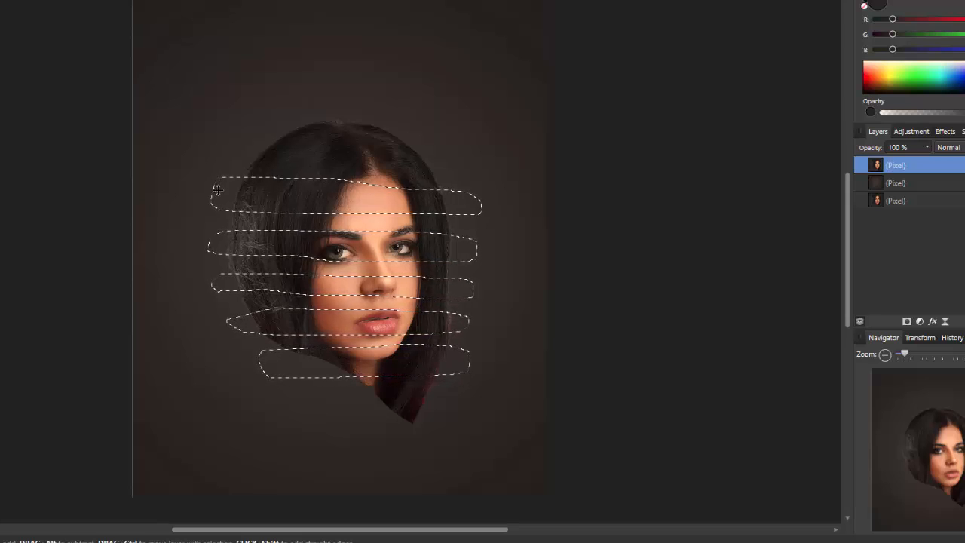
mouse_move(249, 149)
left_mouse_down()
mouse_move(451, 159)
mouse_move(459, 144)
mouse_move(241, 129)
mouse_move(230, 145)
left_mouse_up()
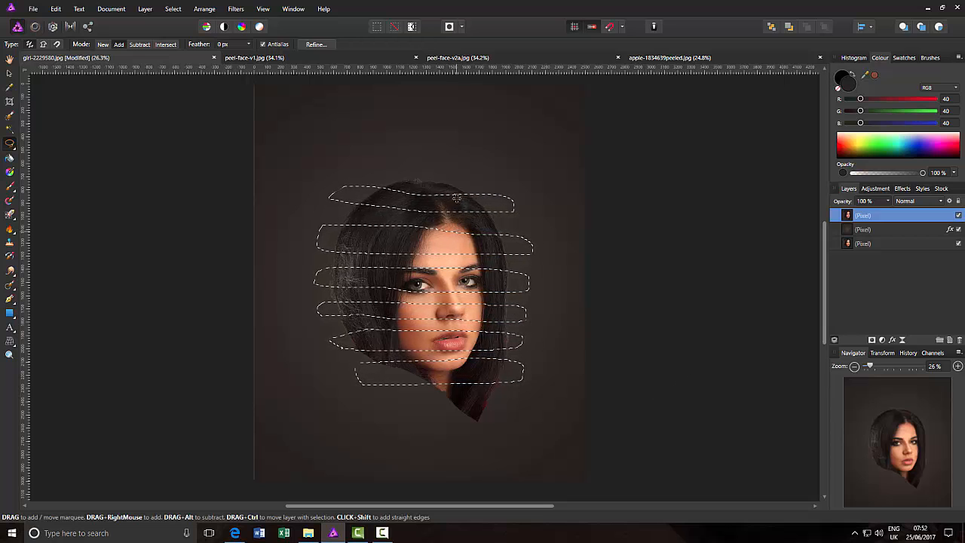
- Invert the selection to delete everything outside the six strips from the top head layer, and deselect
left_click(174, 9)
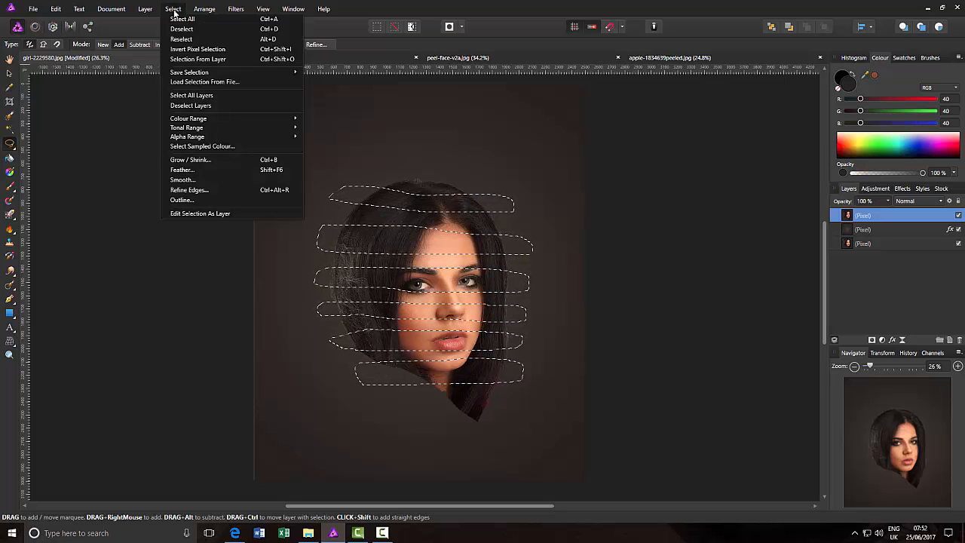
left_click(183, 49)
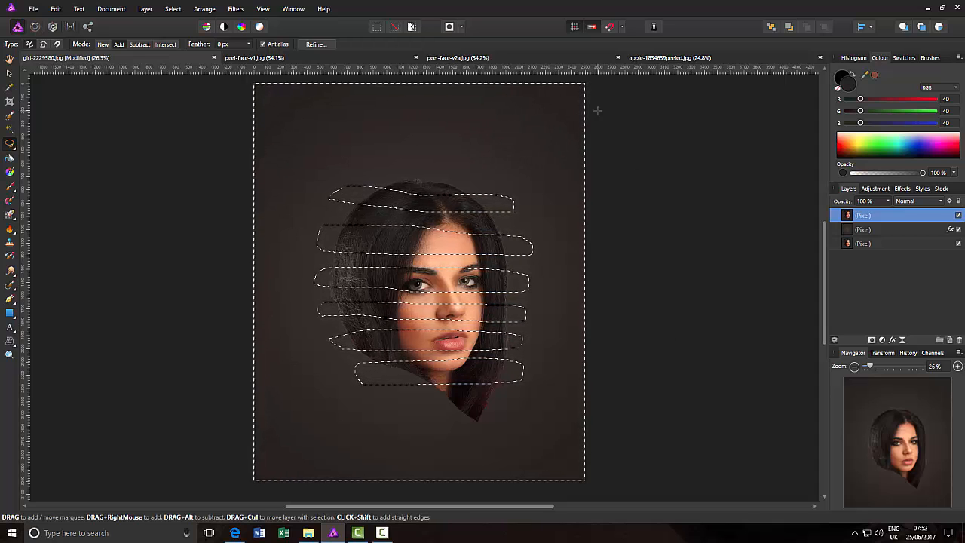
left_click(56, 10)
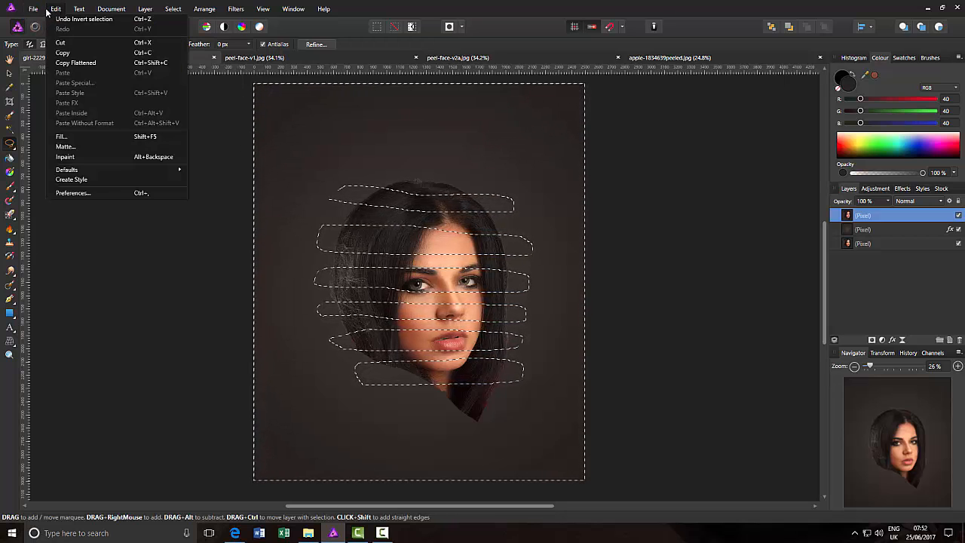
mouse_move(38, 10)
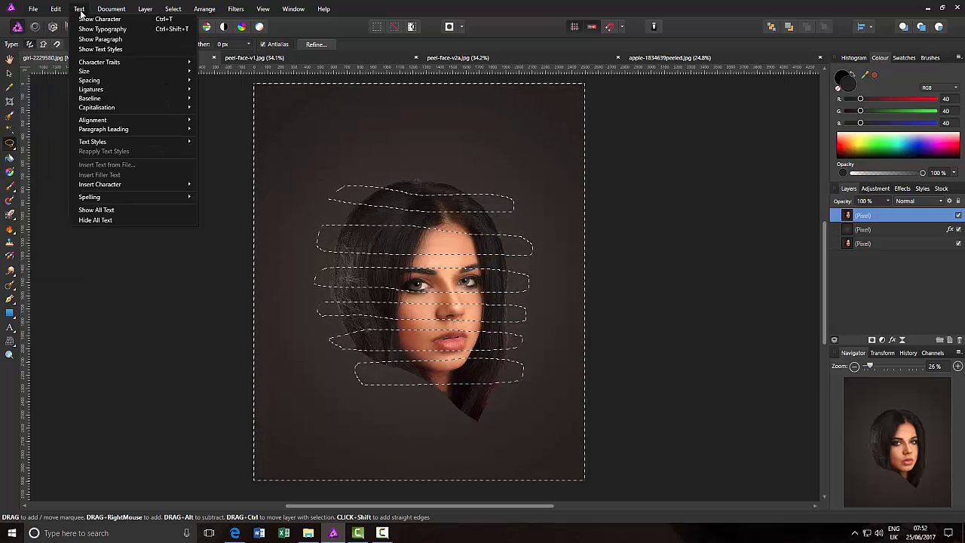
key("ctrl+d")
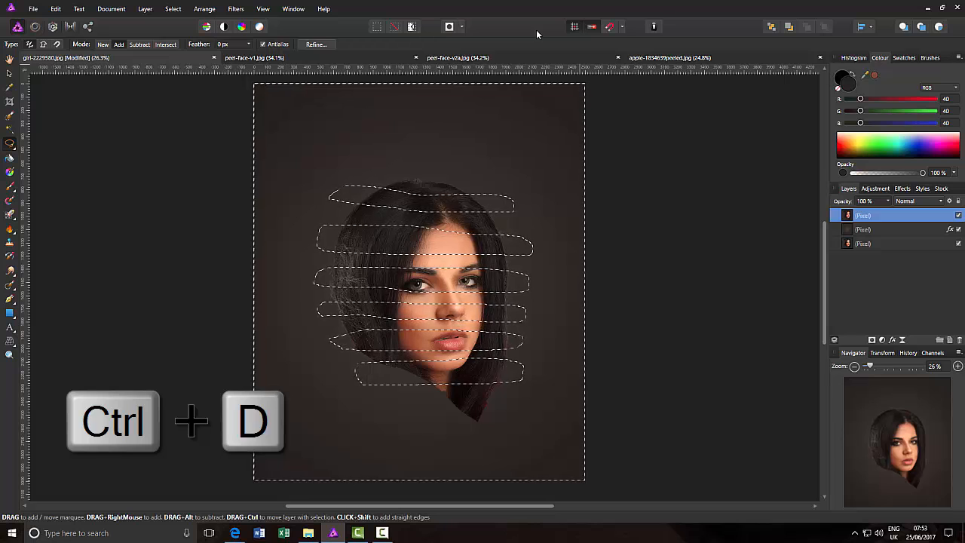
key("Delete")
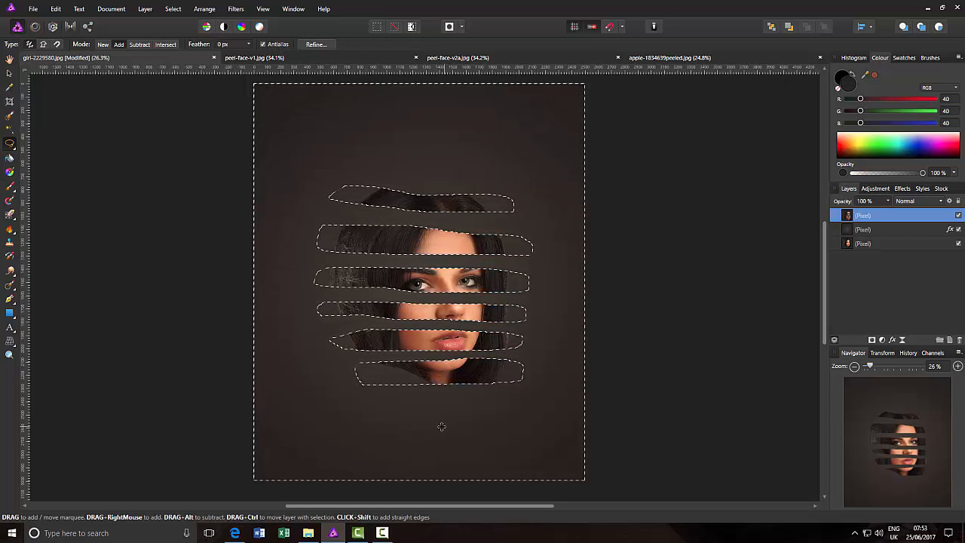
key("ctrl+z")
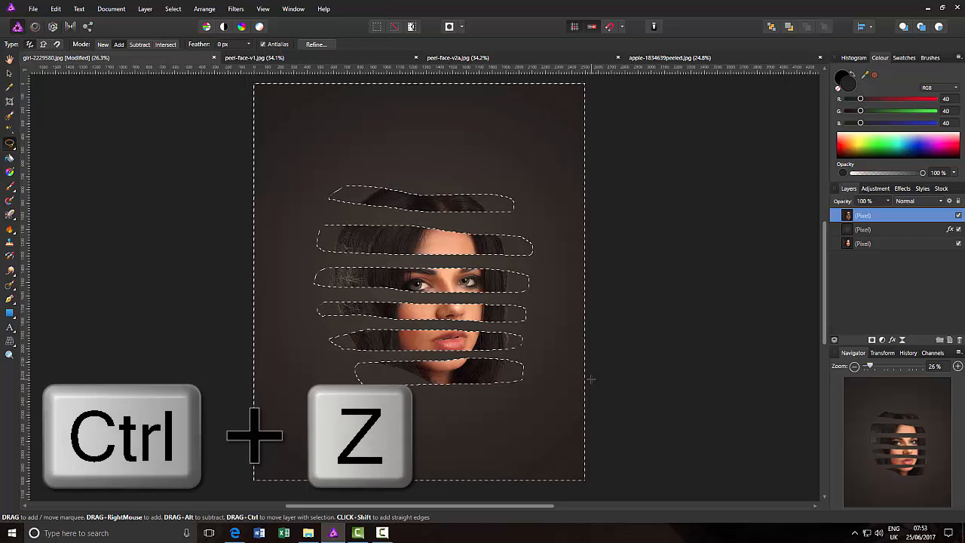
key("ctrl+z")
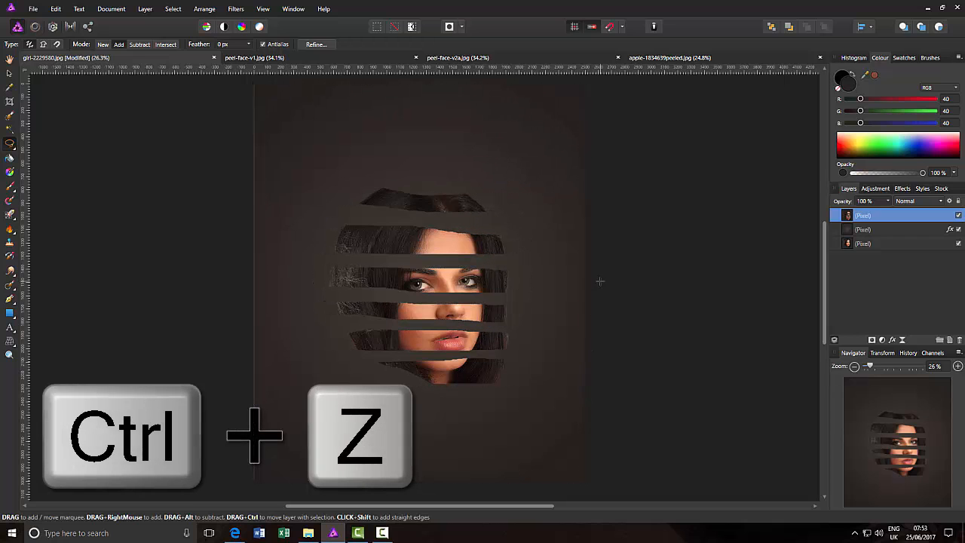
- Add a new pixel layer on top and outline a rounded tail rising diagonally from the hair strip's upper left corner as a freehand selection
left_click(950, 341)
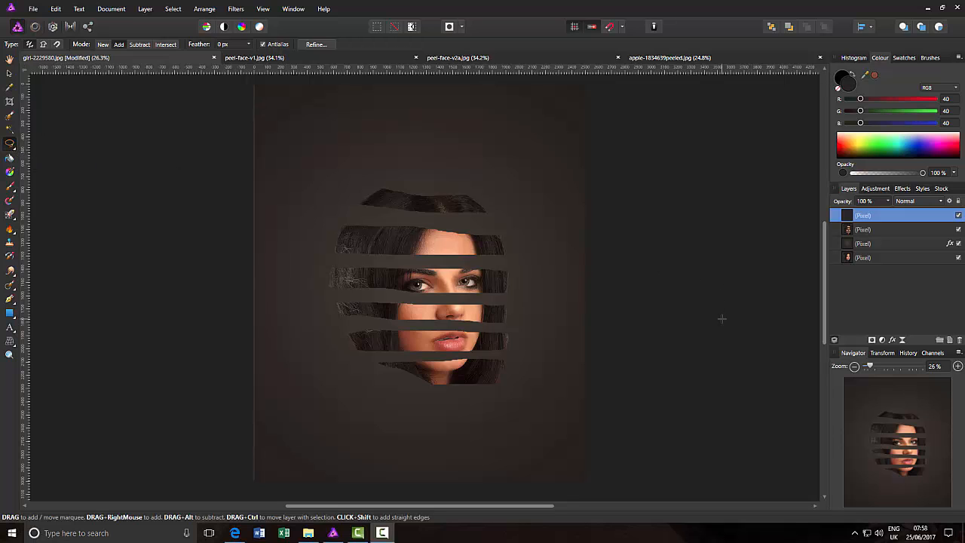
scroll(711, 324, "up", 1)
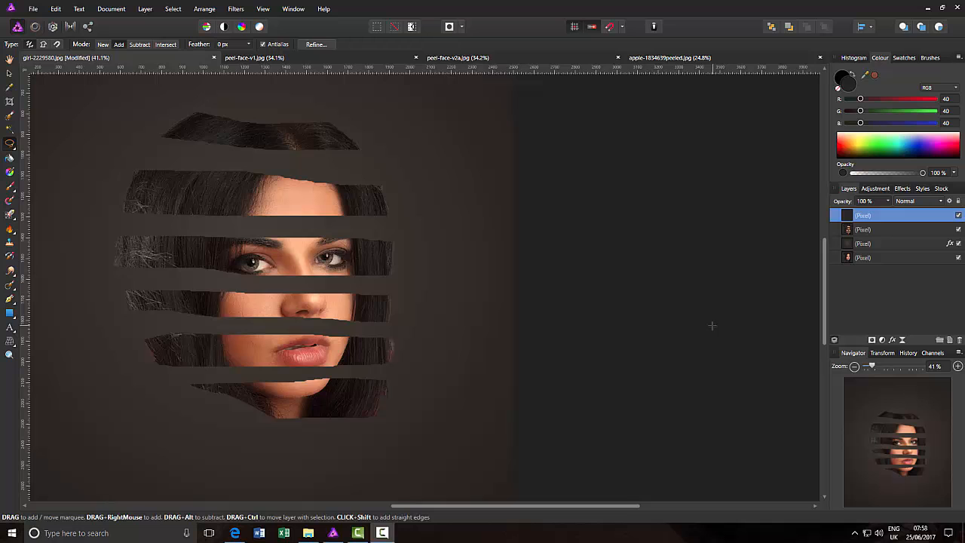
left_click_drag(619, 506, 543, 507)
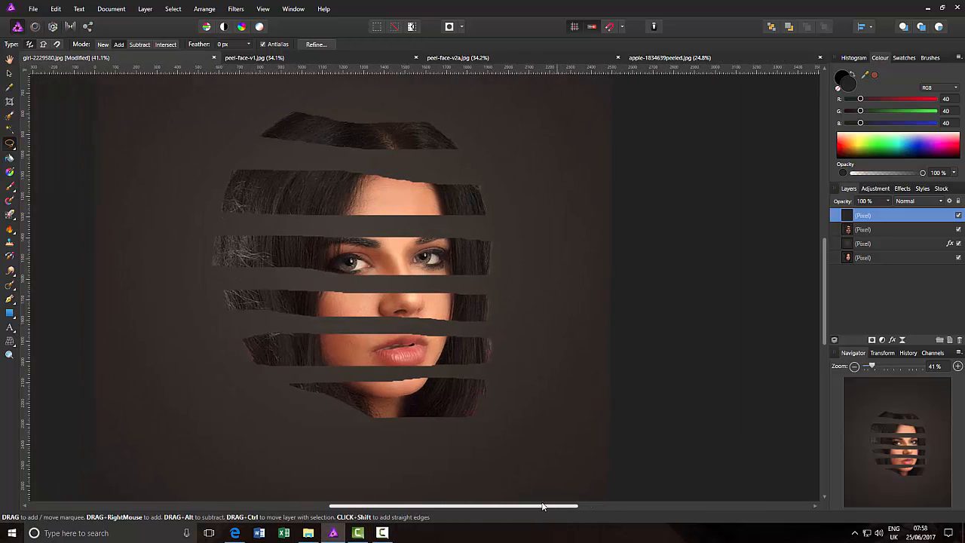
scroll(534, 415, "up", 5)
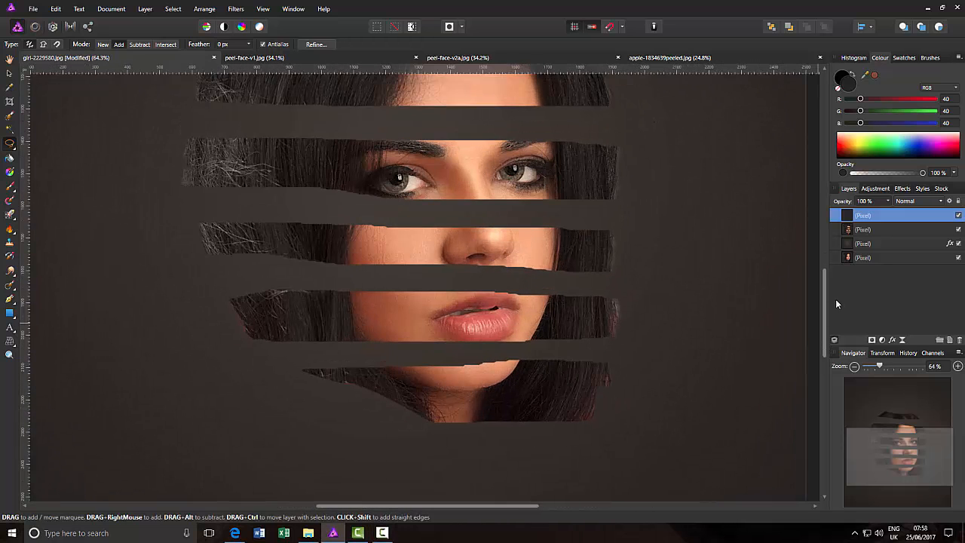
left_click_drag(824, 306, 825, 213)
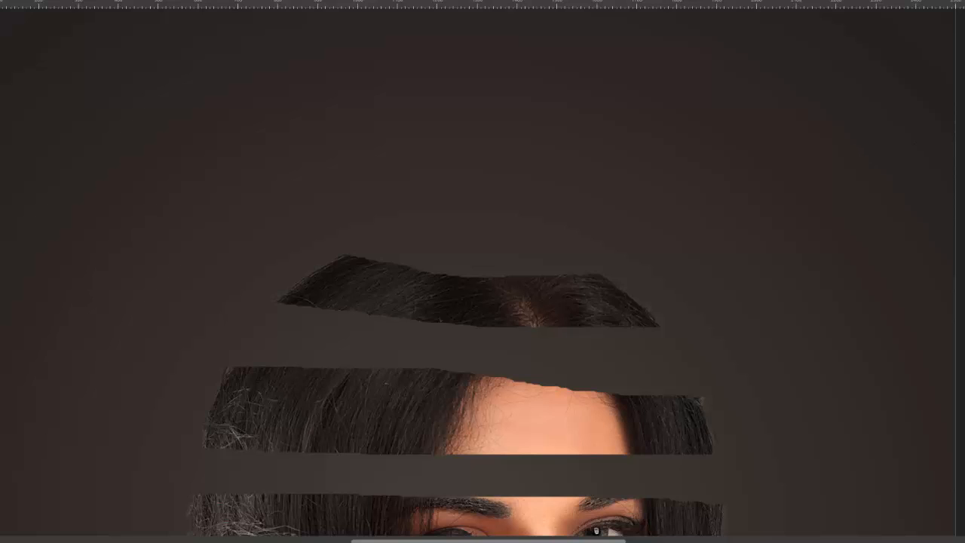
scroll(455, 381, "down", 1)
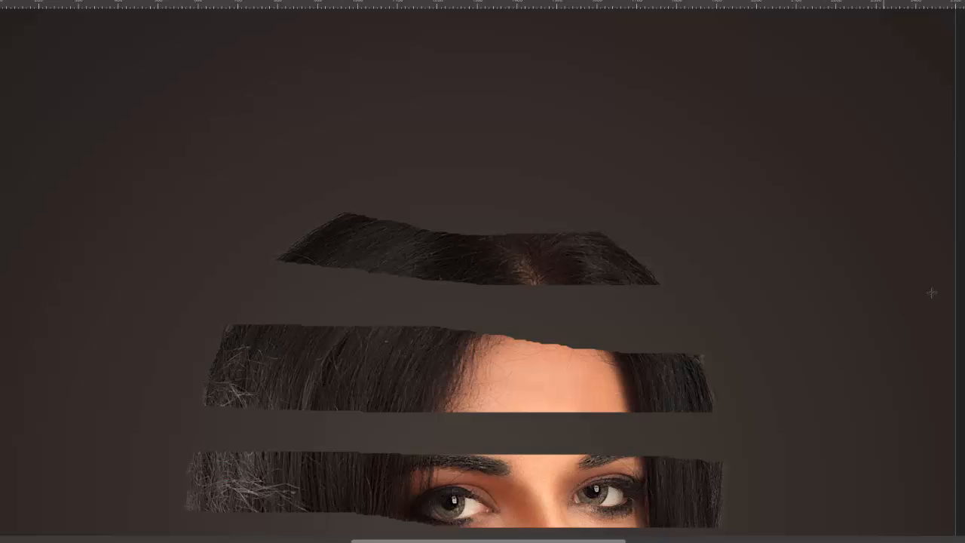
scroll(694, 164, "down", 2)
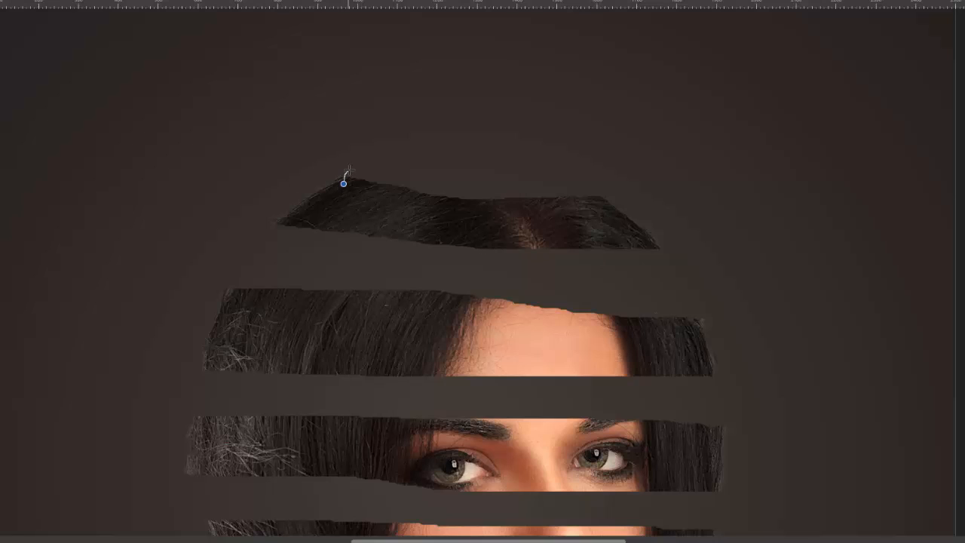
mouse_move(349, 170)
left_mouse_down()
mouse_move(512, 66)
mouse_move(561, 72)
mouse_move(568, 83)
mouse_move(564, 102)
mouse_move(505, 122)
mouse_move(367, 198)
left_mouse_up()
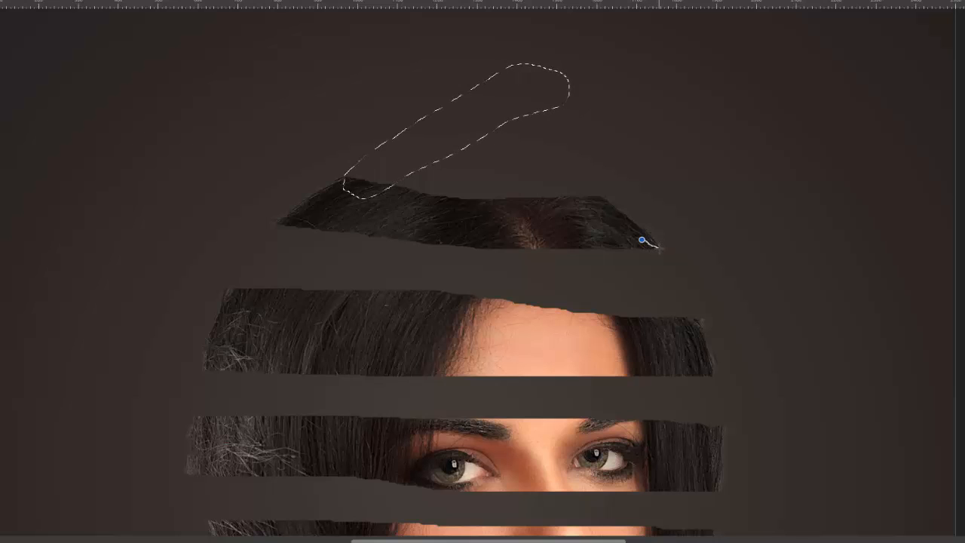
- Add curved freehand selections joining the right end of each strip to the left end of the strip below, down to the chin
mouse_move(652, 256)
left_mouse_down()
mouse_move(611, 277)
mouse_move(376, 323)
mouse_move(227, 296)
left_mouse_up()
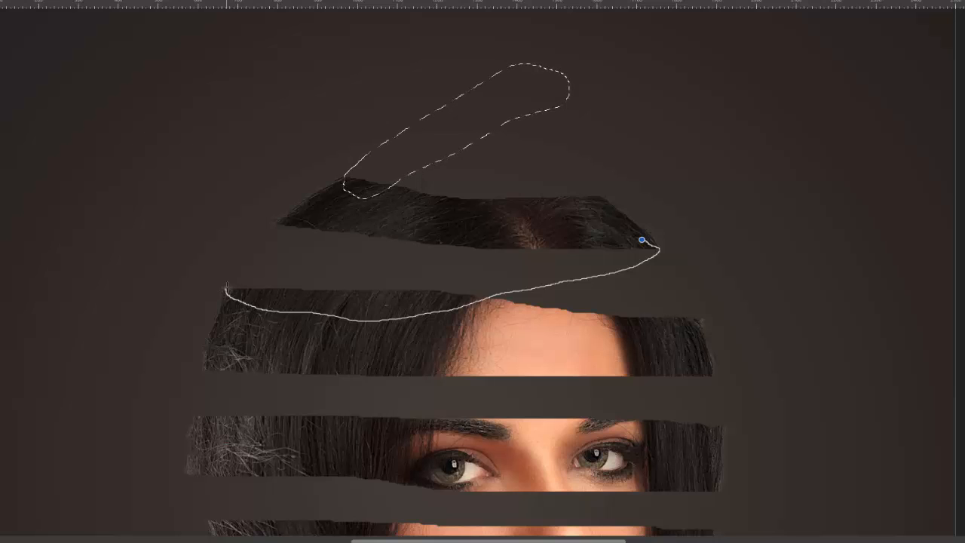
mouse_move(226, 288)
left_mouse_down()
mouse_move(508, 240)
mouse_move(641, 240)
left_mouse_up()
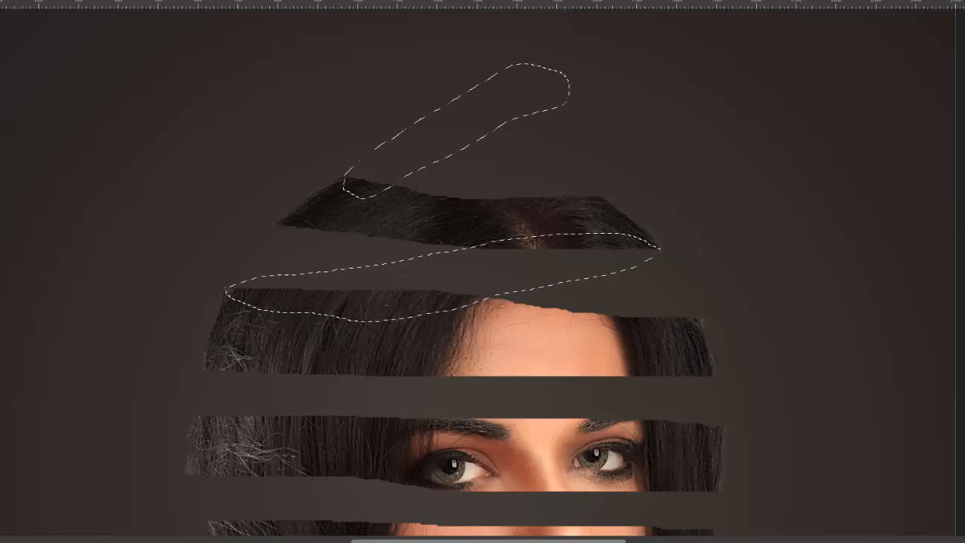
scroll(646, 218, "down", 5)
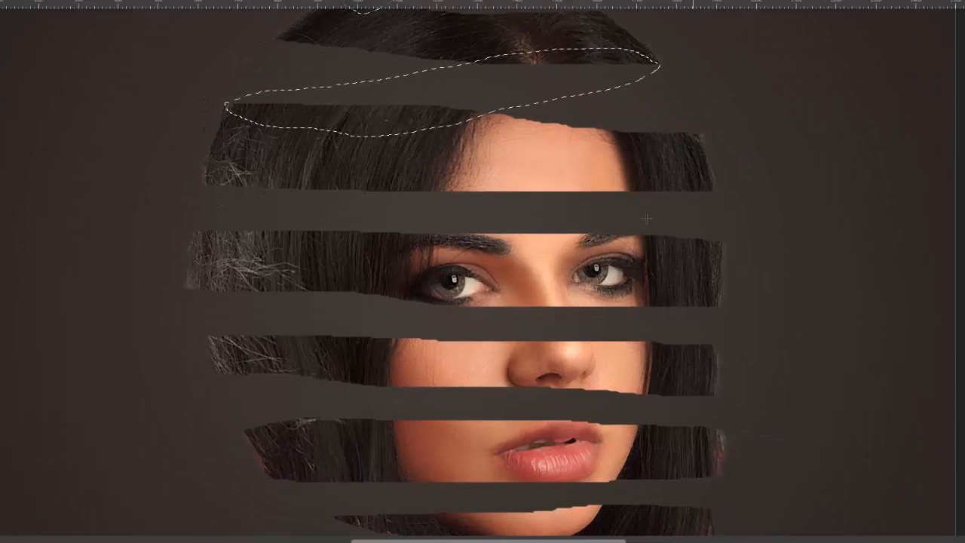
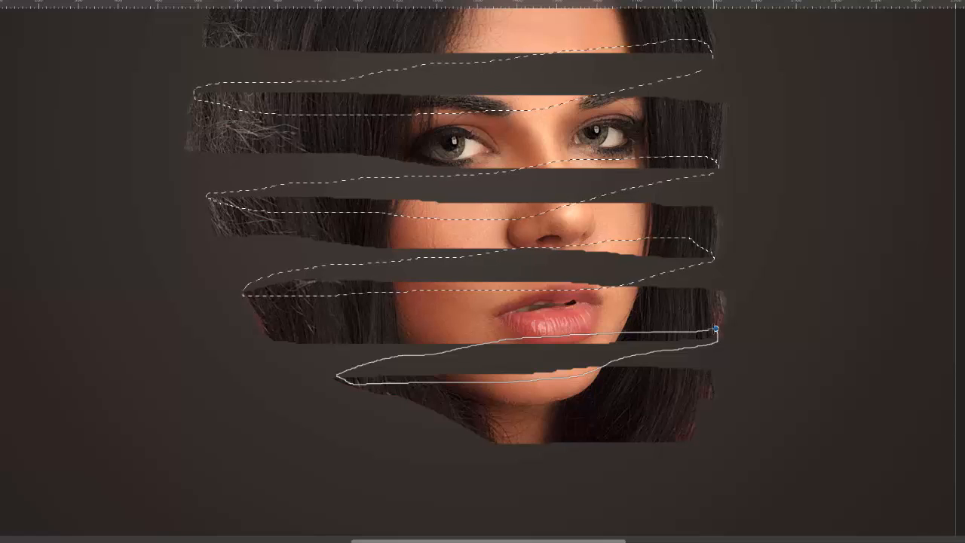
left_click(703, 330)
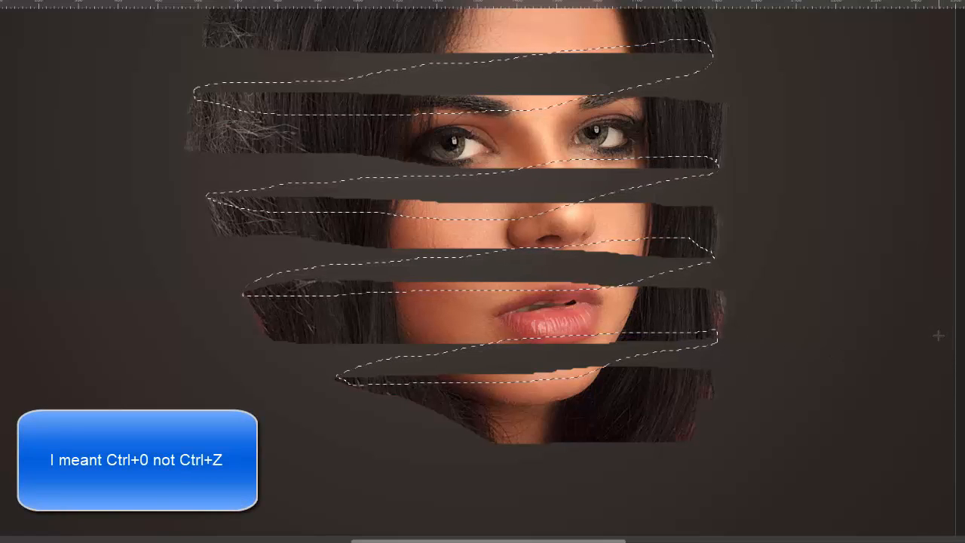
key("ctrl+0")
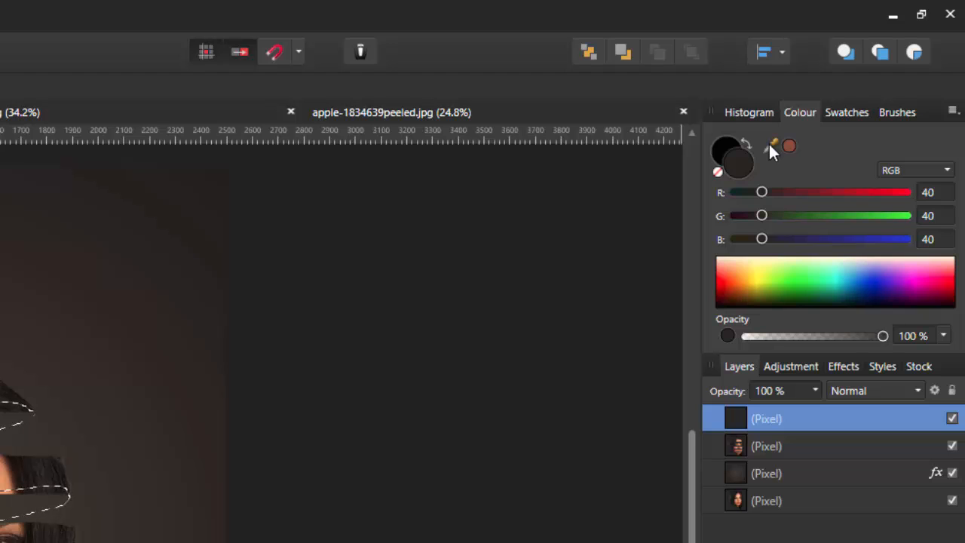
- Sample a reddish-brown skin tone from the lower cheek (RGB 143, 86, 59) and flood fill the selected tail and connecting bands on the new layer
left_click_drag(769, 141, 141, 442)
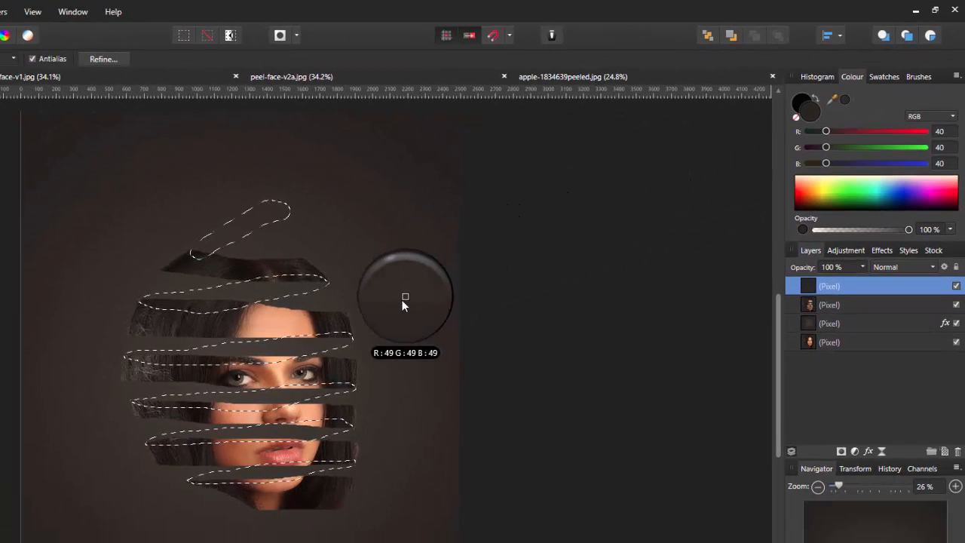
left_click_drag(403, 302, 232, 462)
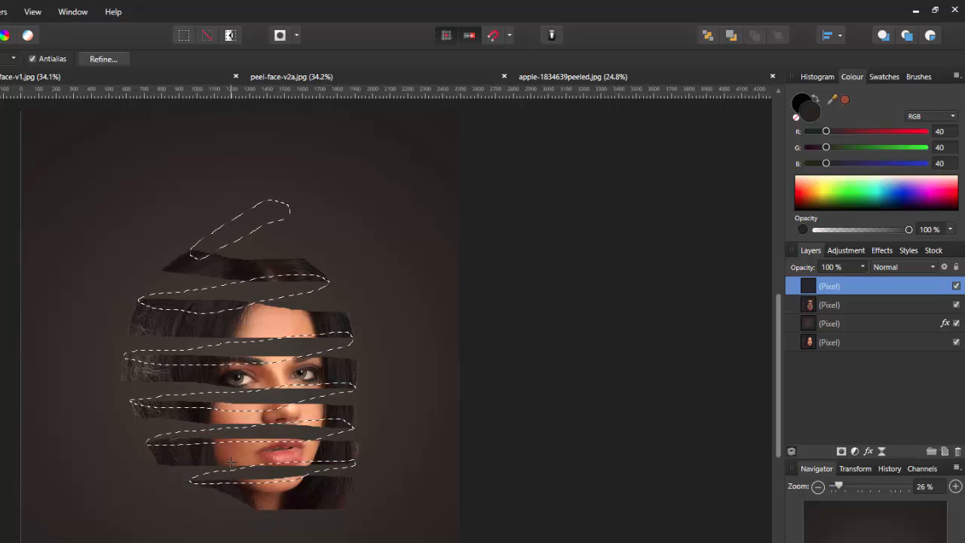
left_click(846, 101)
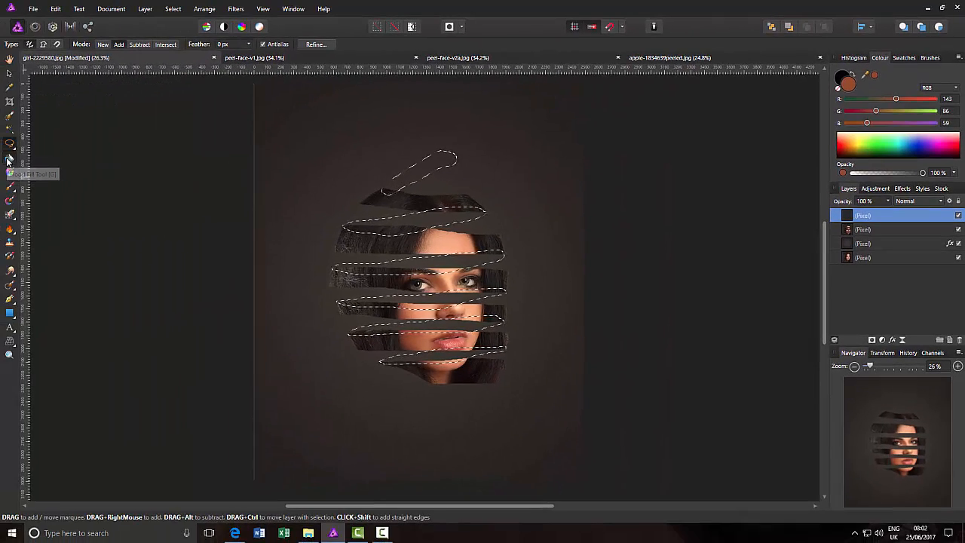
left_click(9, 160)
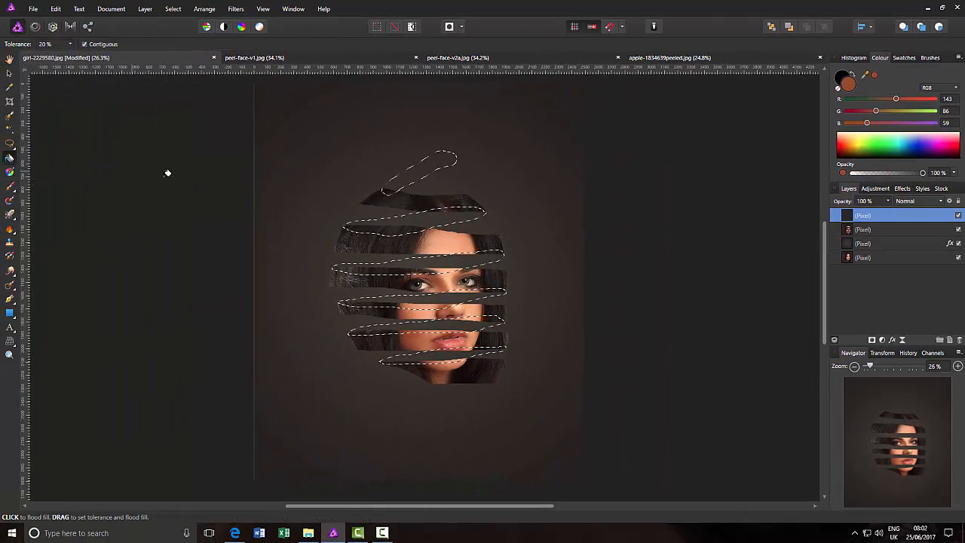
left_click(414, 223)
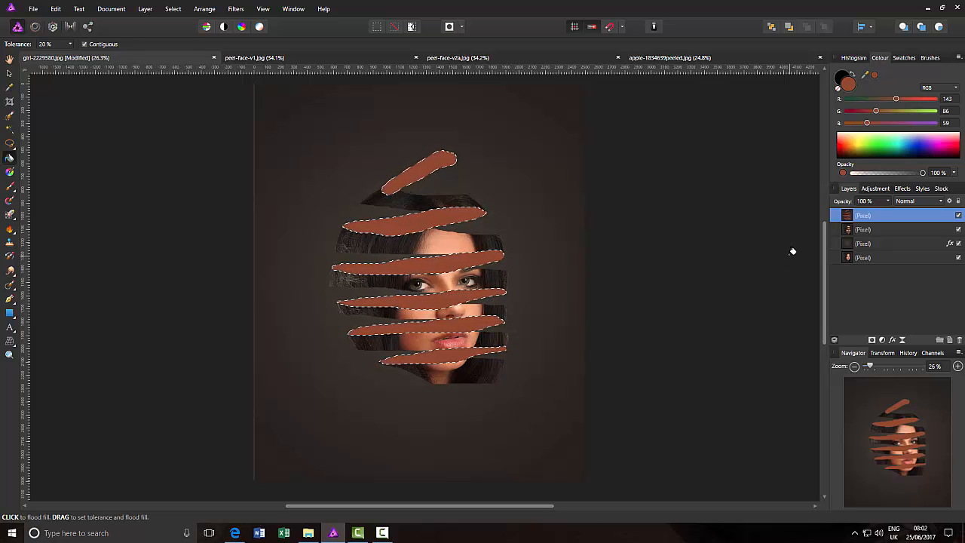
- Deselect and move the brown peel band layer directly below the sliced head layer
key("ctrl+d")
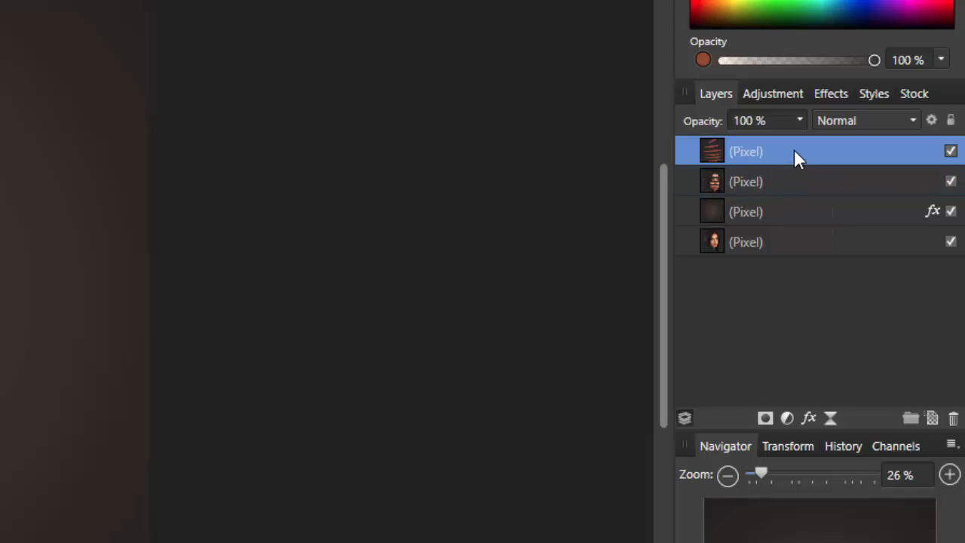
double_click(835, 148)
left_click_drag(835, 148, 831, 193)
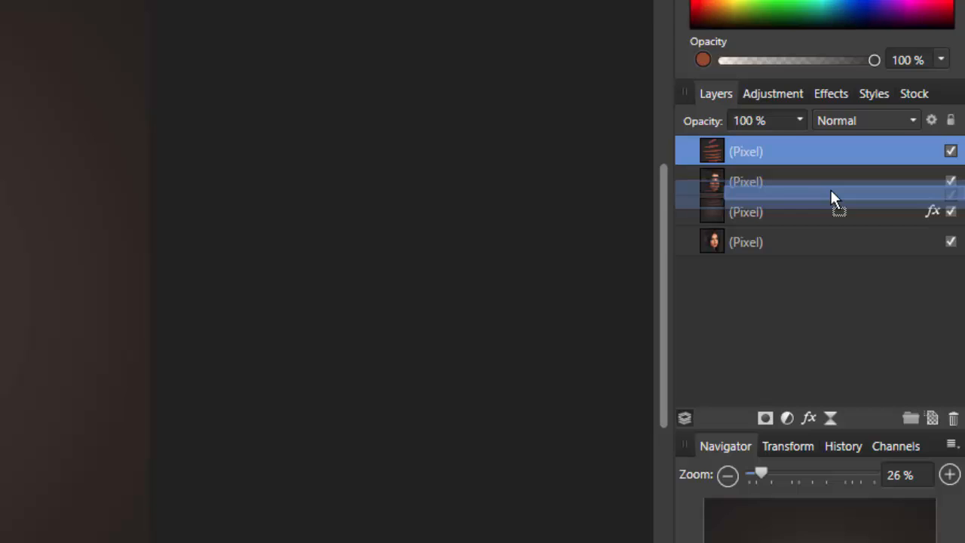
left_click_drag(831, 191, 830, 194)
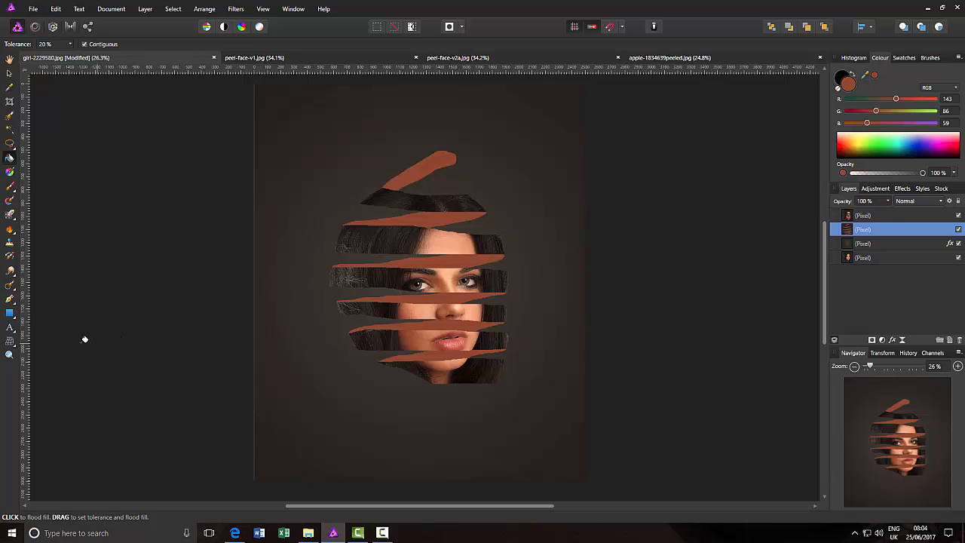
- Mesh warp the peel band layer so its upper edge bows downward and its right edge is slightly adjusted, and apply the warp
left_click(15, 348)
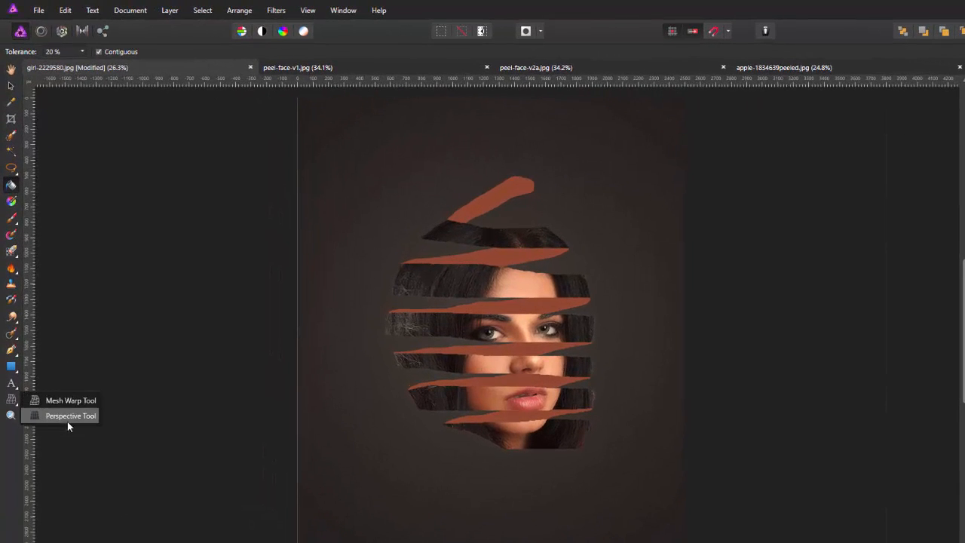
left_click(65, 401)
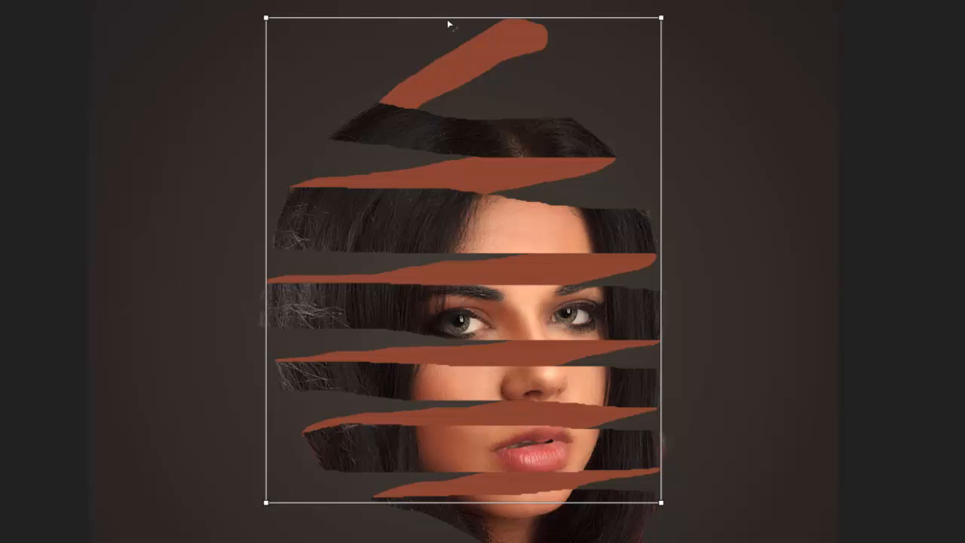
mouse_move(448, 20)
left_mouse_down()
mouse_move(460, 29)
mouse_move(445, 34)
left_mouse_up()
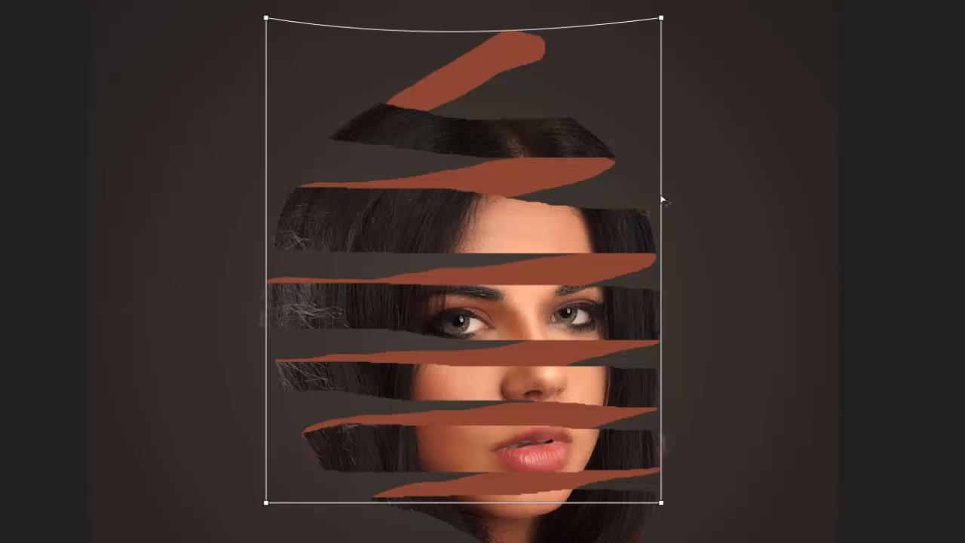
left_click_drag(661, 196, 659, 196)
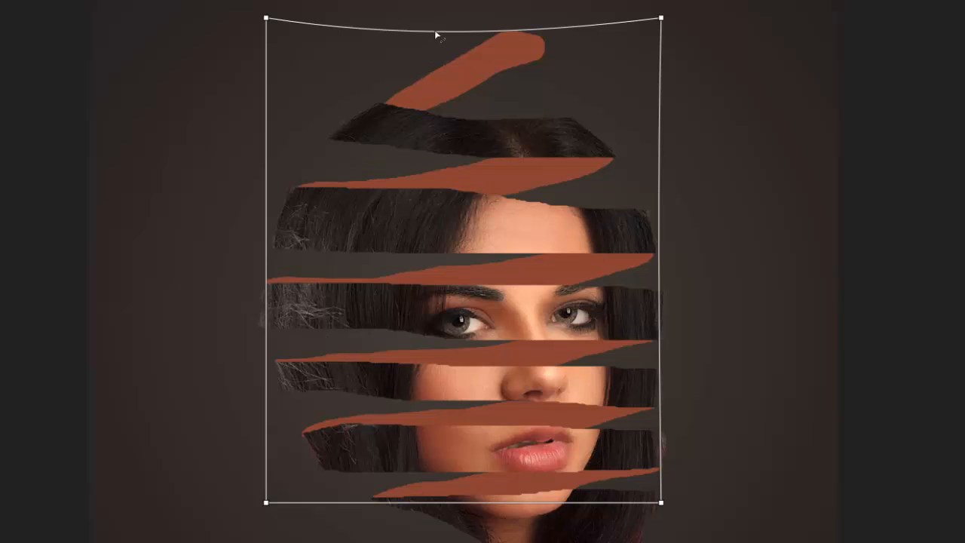
left_click_drag(436, 34, 426, 46)
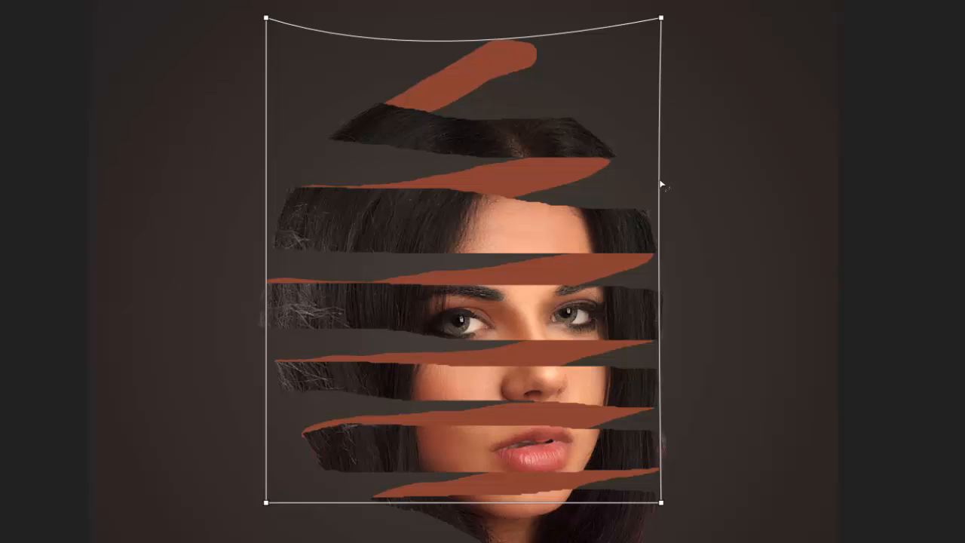
left_click_drag(659, 175, 663, 175)
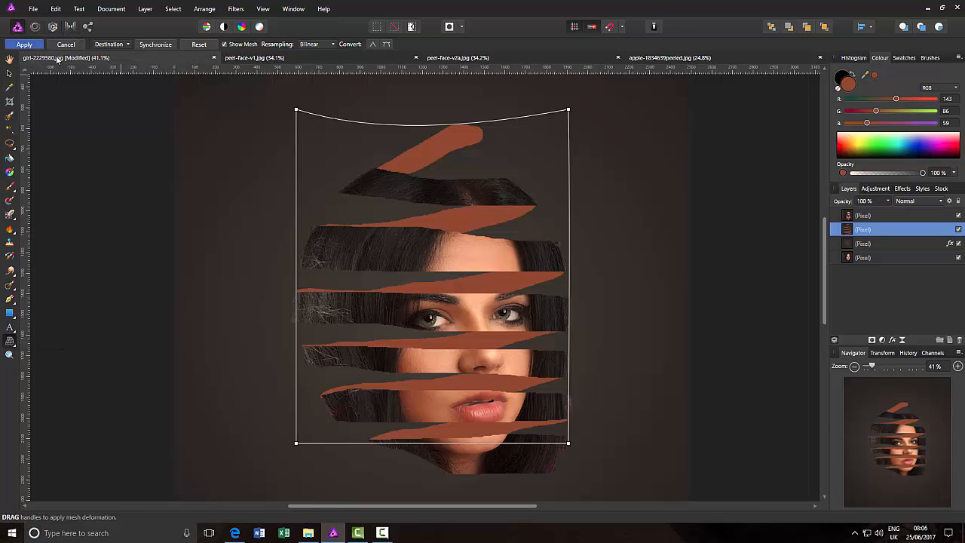
left_click(24, 45)
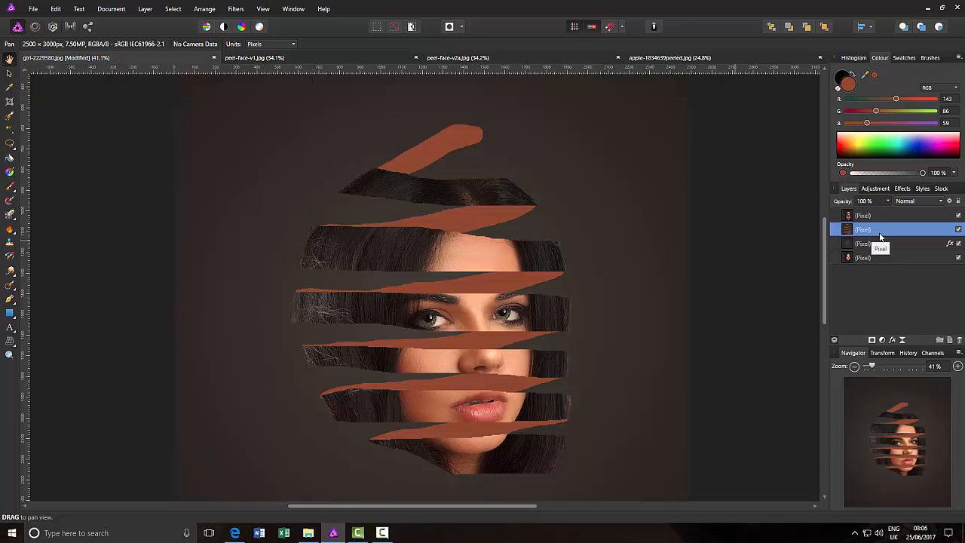
- Add a Gradient Overlay layer effect to the peel band layer and show its settings
left_click(894, 341)
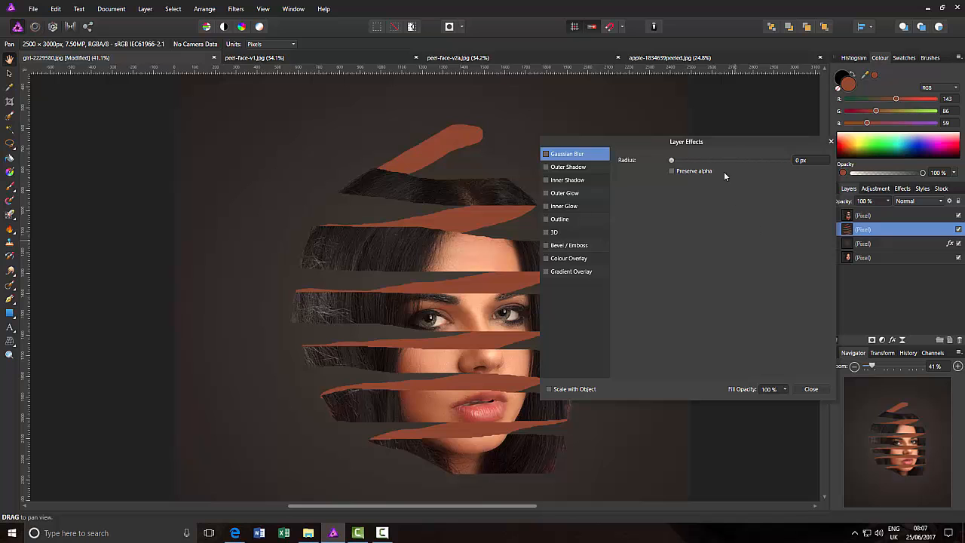
left_click_drag(688, 143, 695, 125)
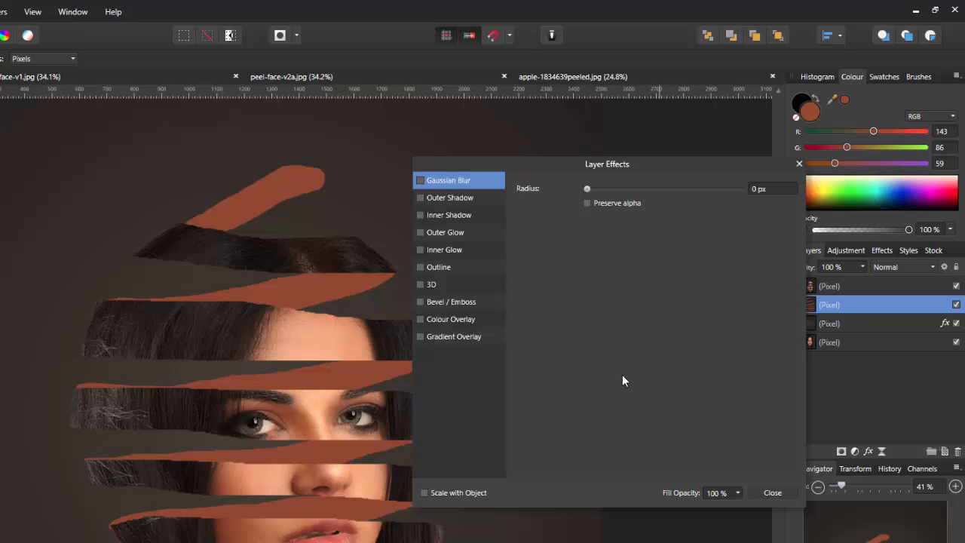
left_click(421, 337)
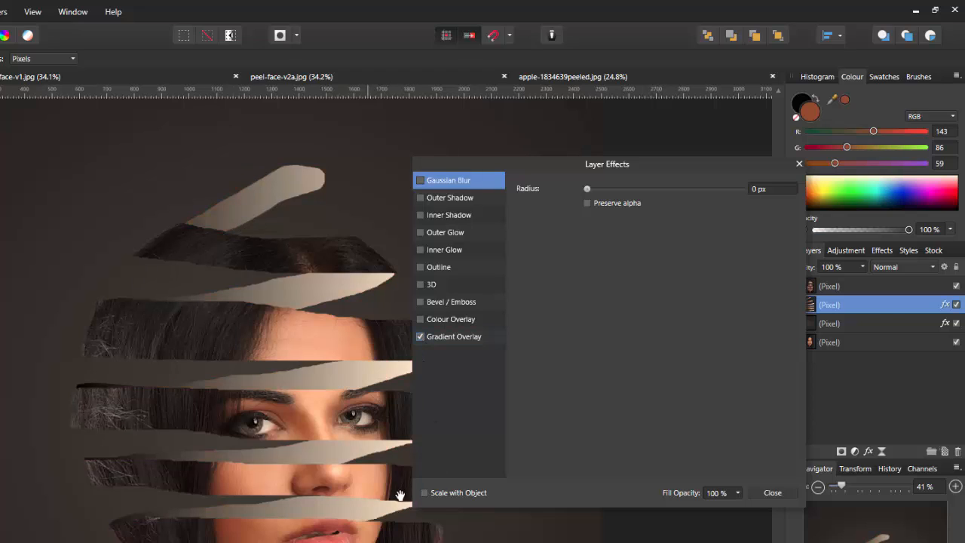
left_click(468, 337)
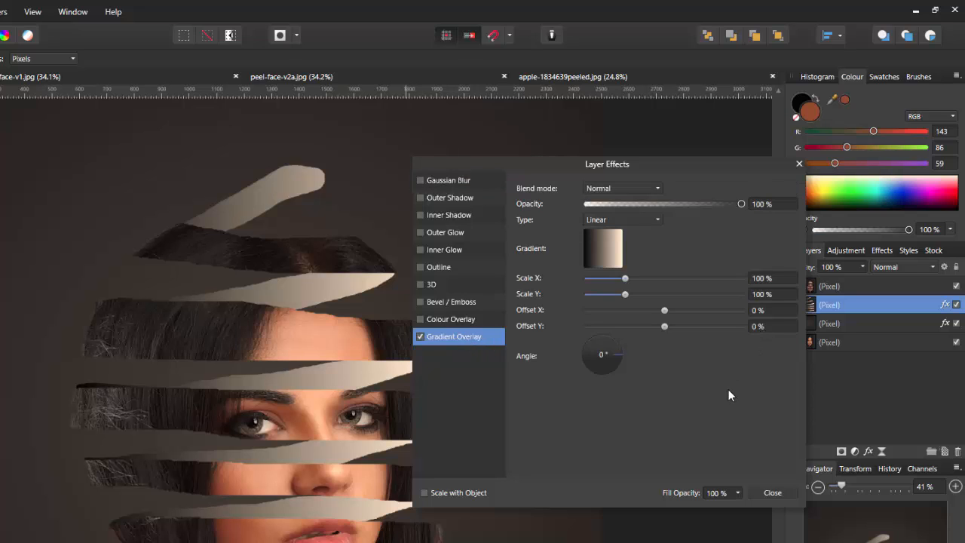
- Set both end stops of the overlay gradient to the current reddish-brown fill colour by sampling it (RGB 144, 73, 48)
left_click(594, 246)
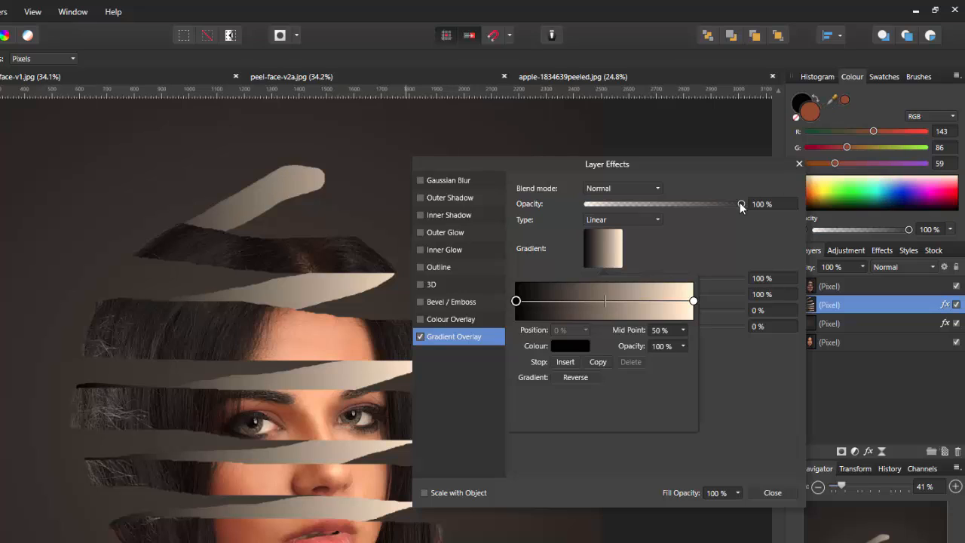
left_click(567, 347)
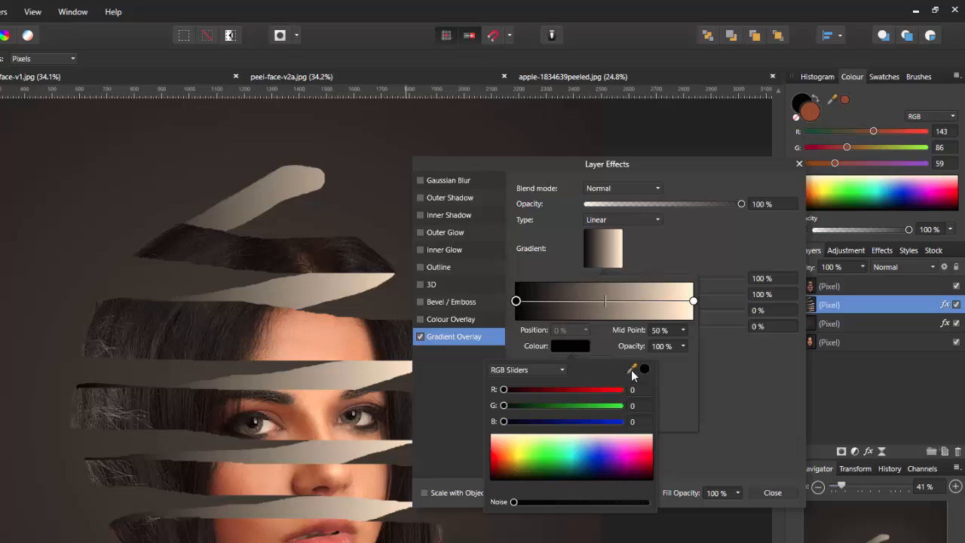
left_click_drag(671, 287, 815, 115)
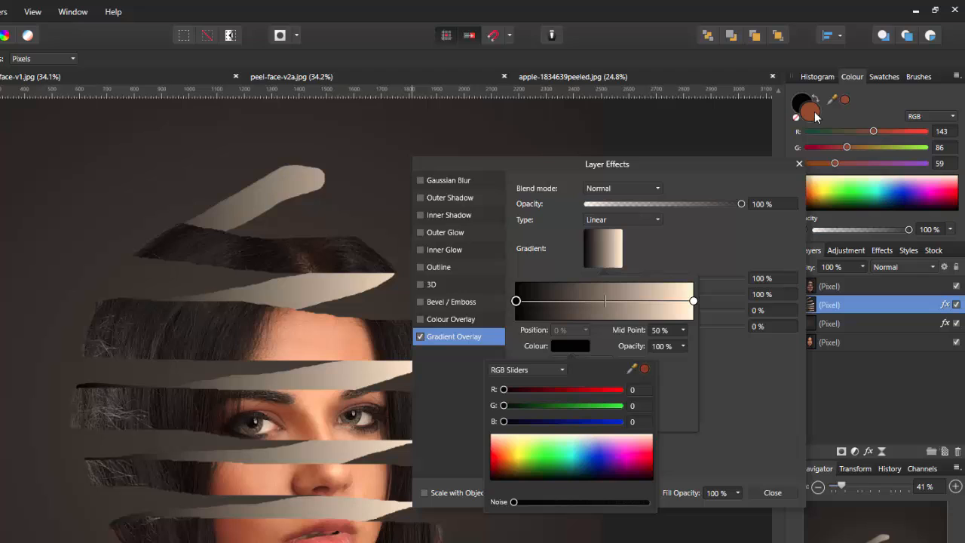
left_click(646, 370)
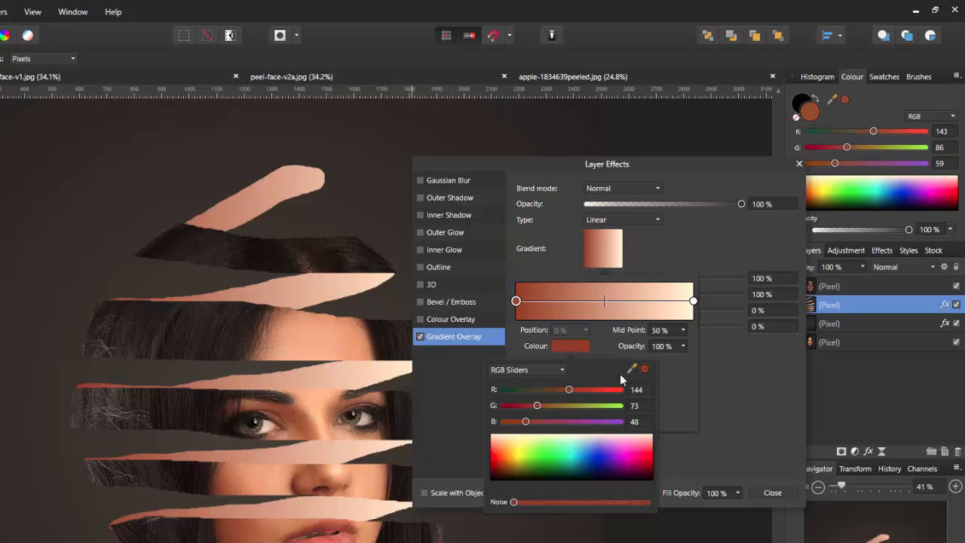
left_click(693, 302)
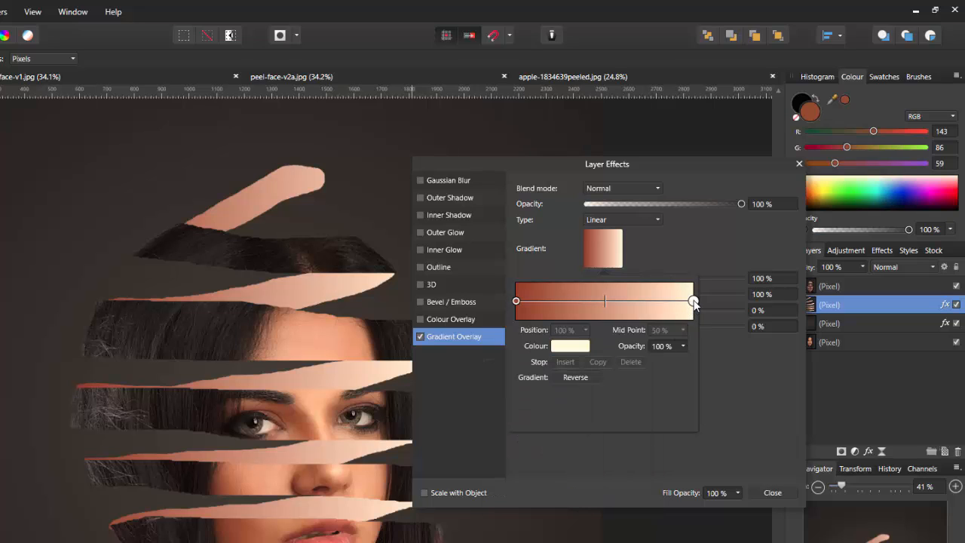
left_click(569, 348)
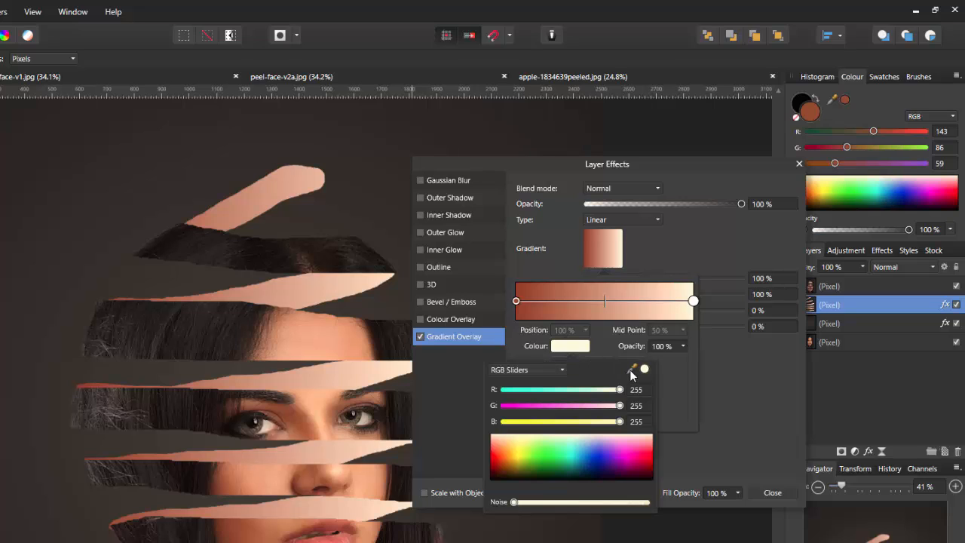
left_click_drag(630, 368, 811, 115)
left_click(644, 369)
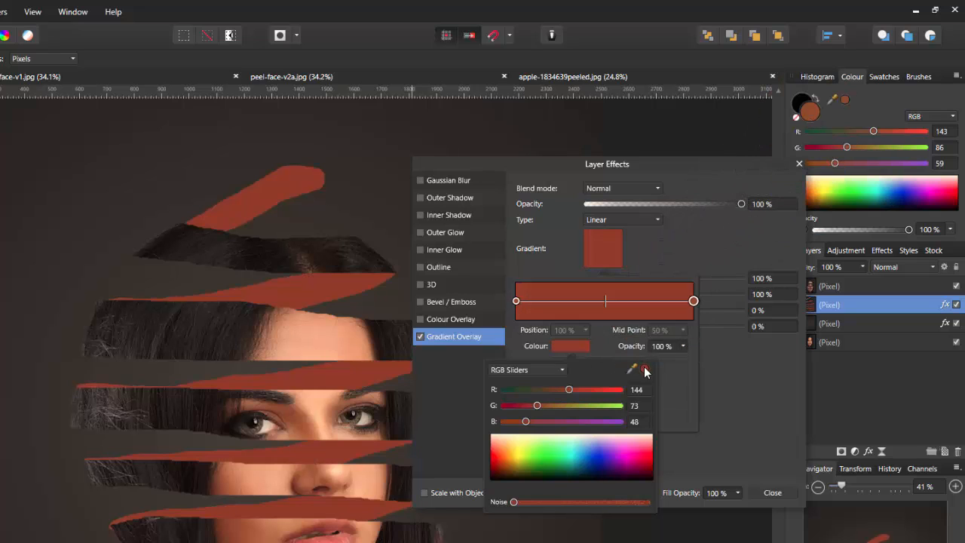
left_click(675, 386)
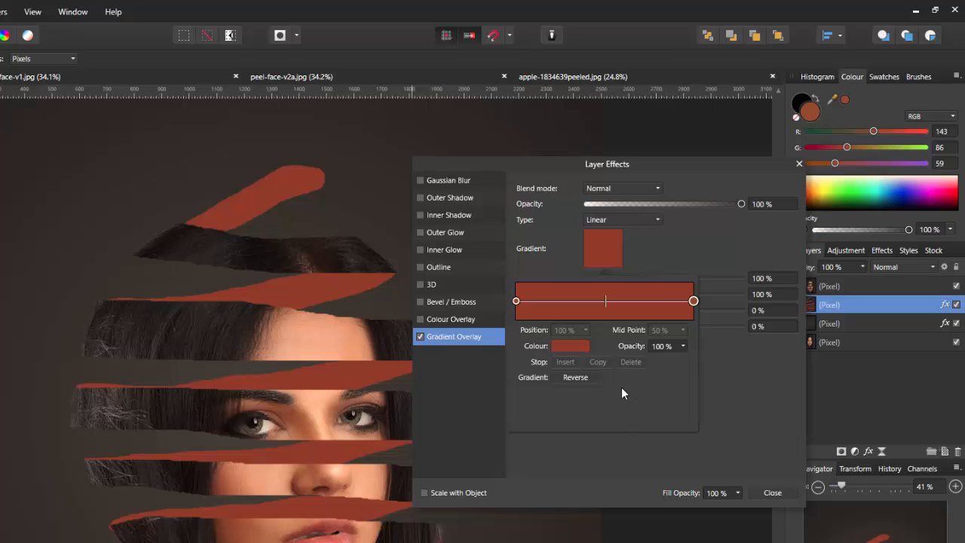
- Insert a middle stop at 50% in the overlay gradient and colour it a pale near-white
left_click(605, 302)
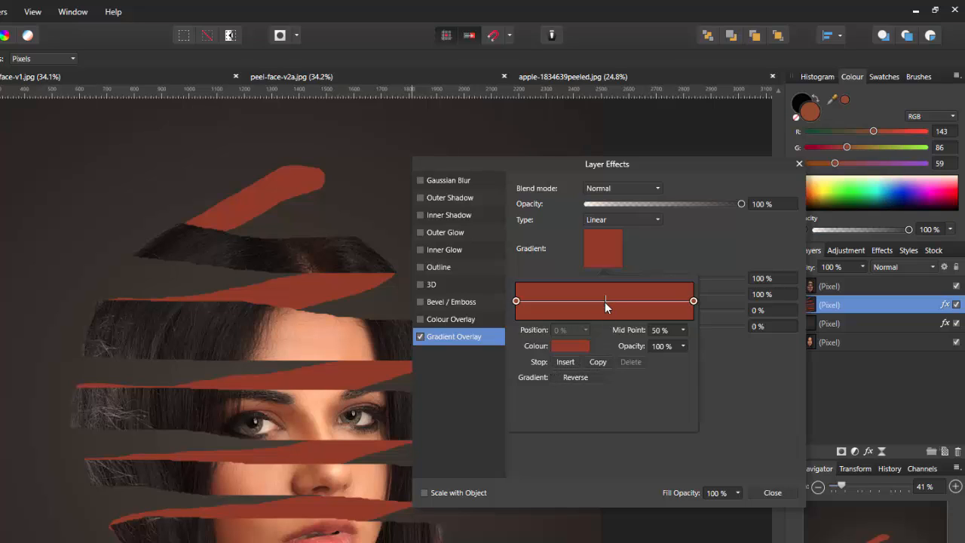
left_click(567, 361)
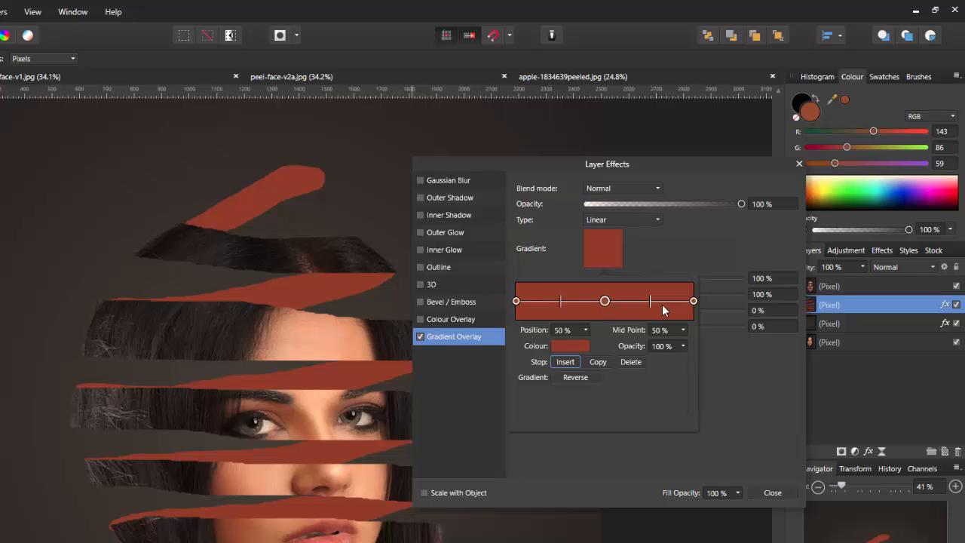
left_click(573, 346)
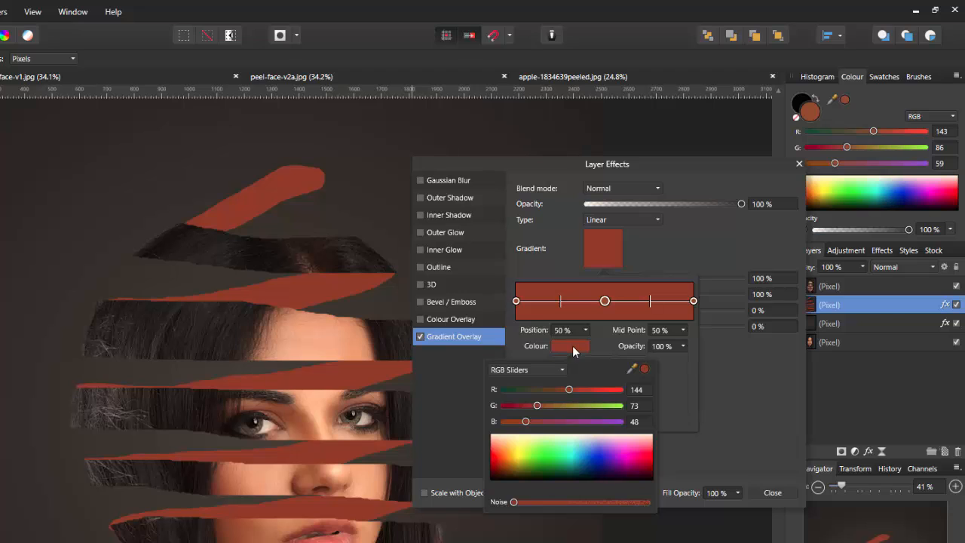
left_click(505, 435)
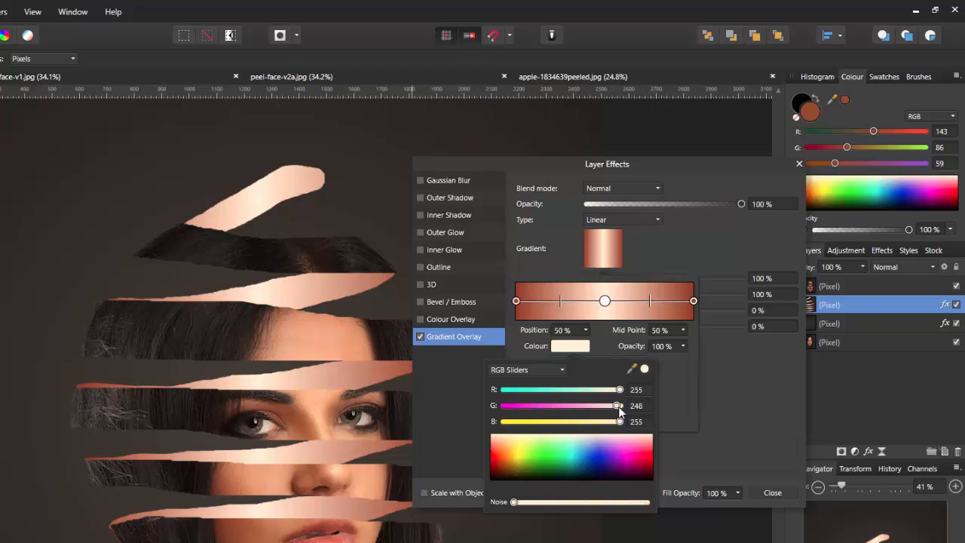
left_click_drag(619, 407, 625, 402)
left_click(669, 367)
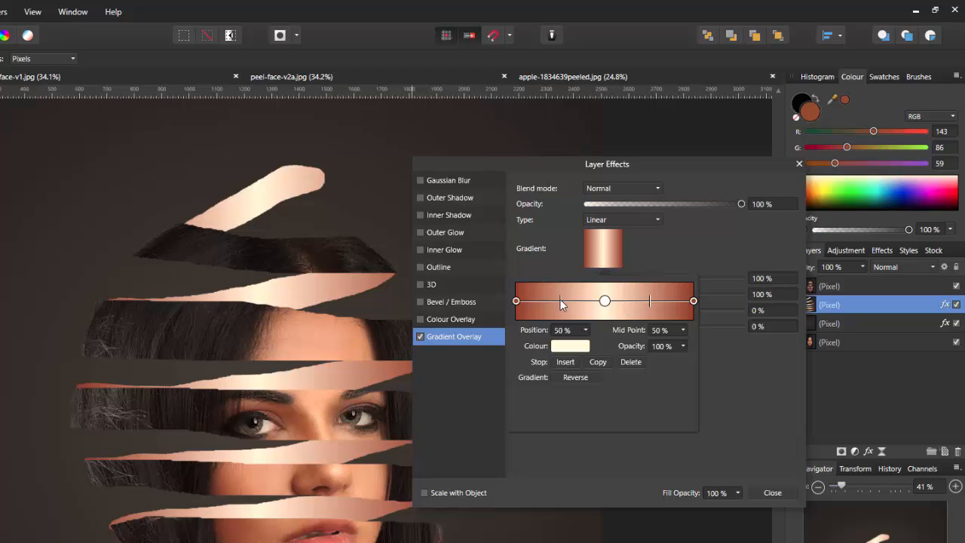
- Narrow the pale highlight by pulling the gradient midpoints in close to the middle stop, and finish the gradient editing
left_click_drag(559, 300, 601, 307)
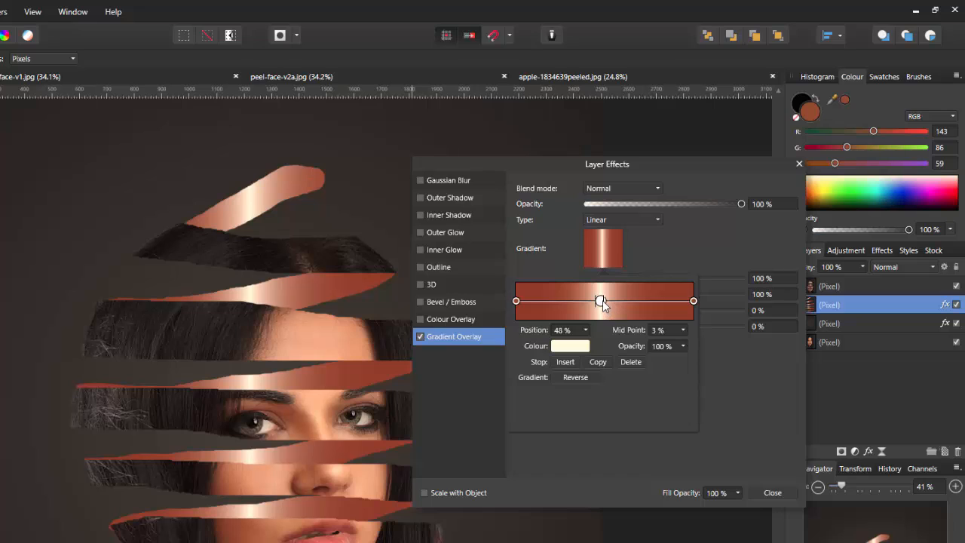
left_click_drag(603, 300, 602, 301)
left_click(651, 255)
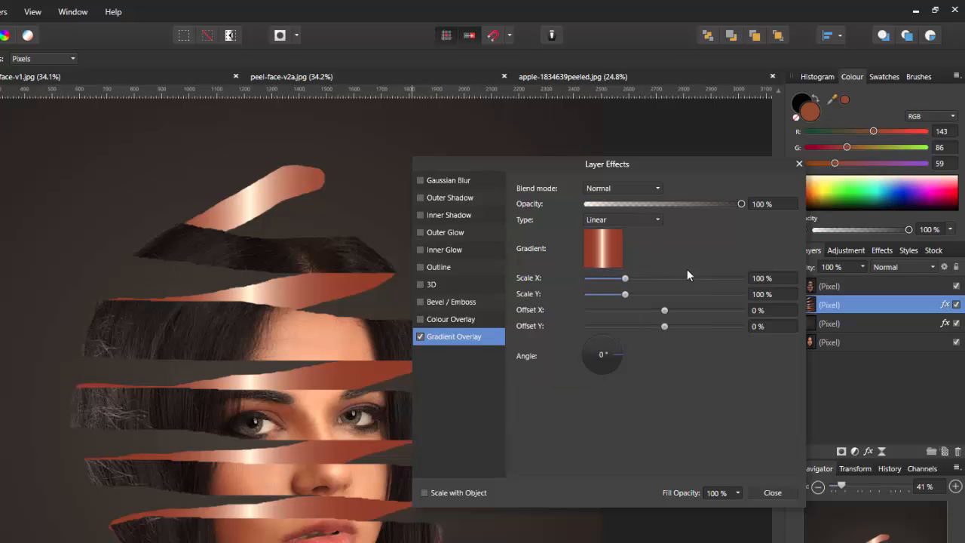
- Set the gradient overlay's blend mode to Soft Light and its horizontal scale to 27%
left_click(658, 189)
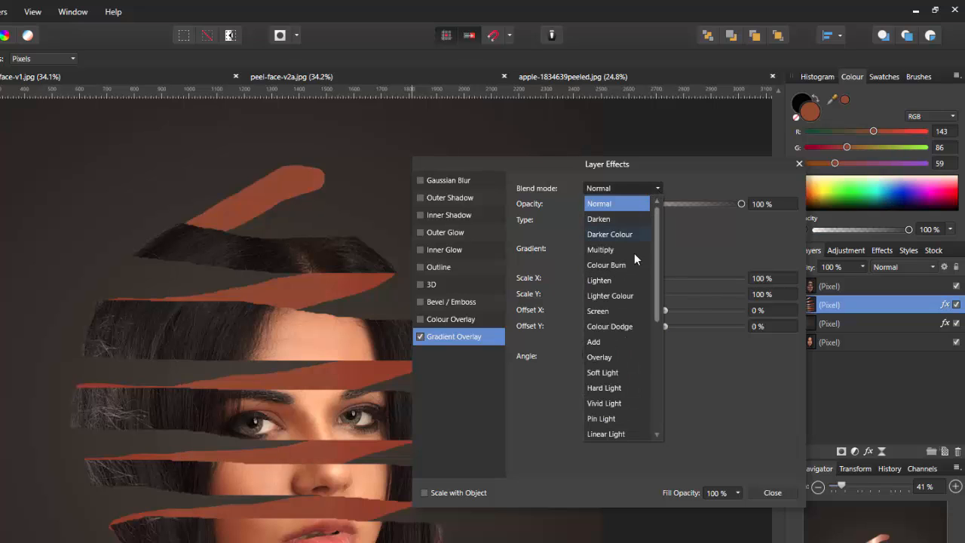
left_click(617, 373)
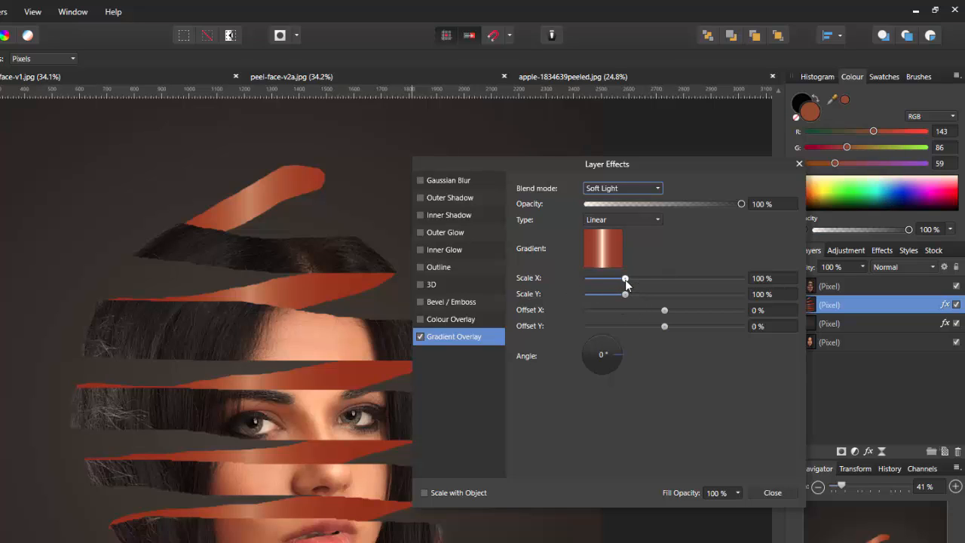
left_click_drag(625, 280, 590, 280)
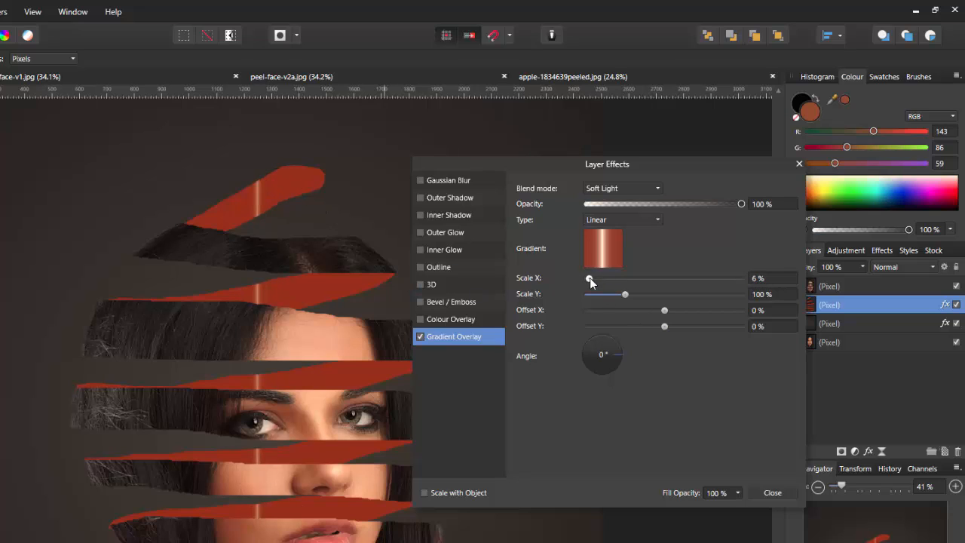
mouse_move(590, 278)
left_mouse_down()
mouse_move(655, 281)
mouse_move(597, 283)
left_mouse_up()
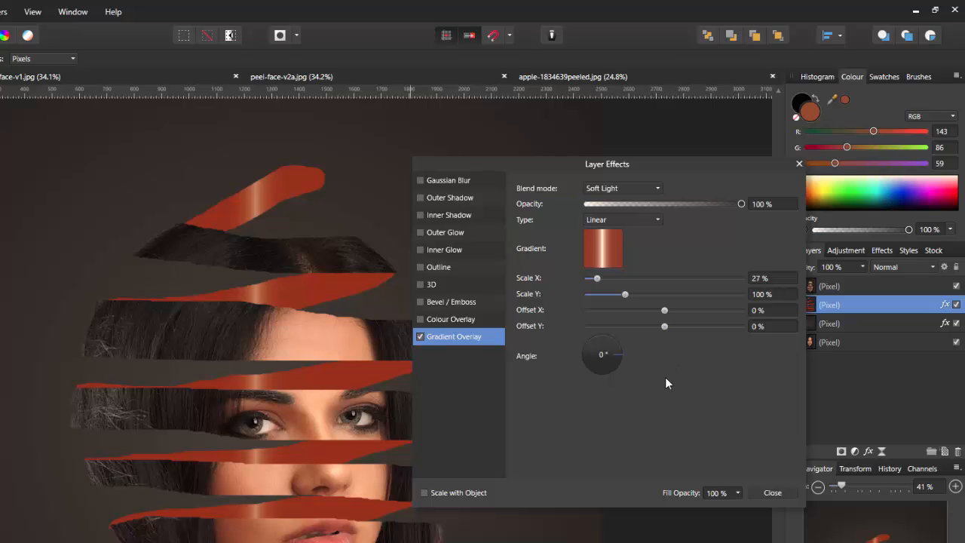
- Add an inner shadow to the peel bands layer with 5 px radius, 5 px offset and 32% intensity, and finish the layer effects
left_click(453, 215)
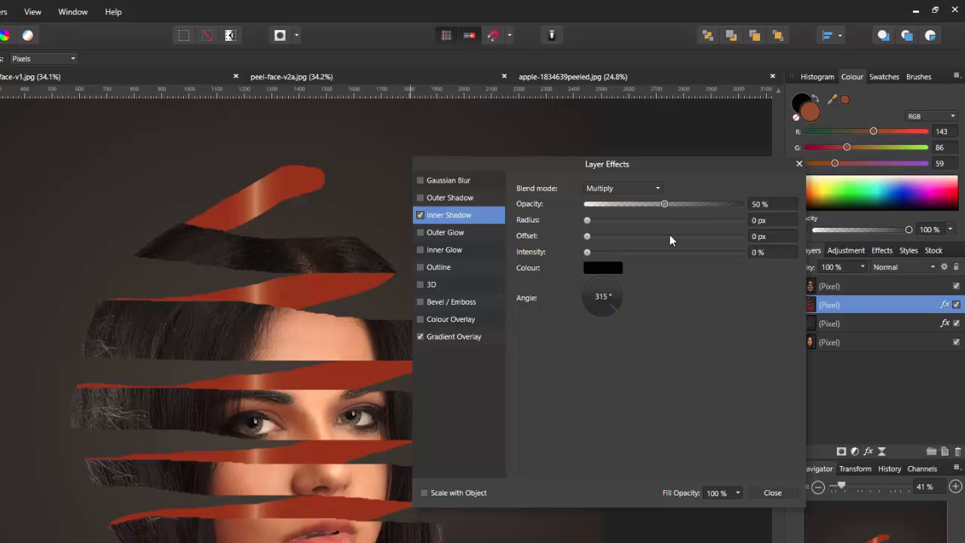
left_click(763, 220)
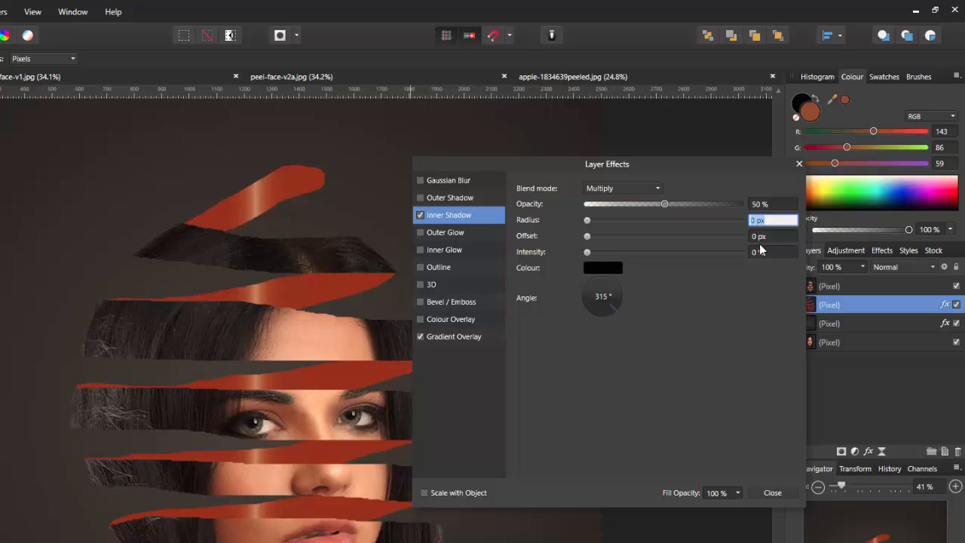
type("5")
left_click(755, 236)
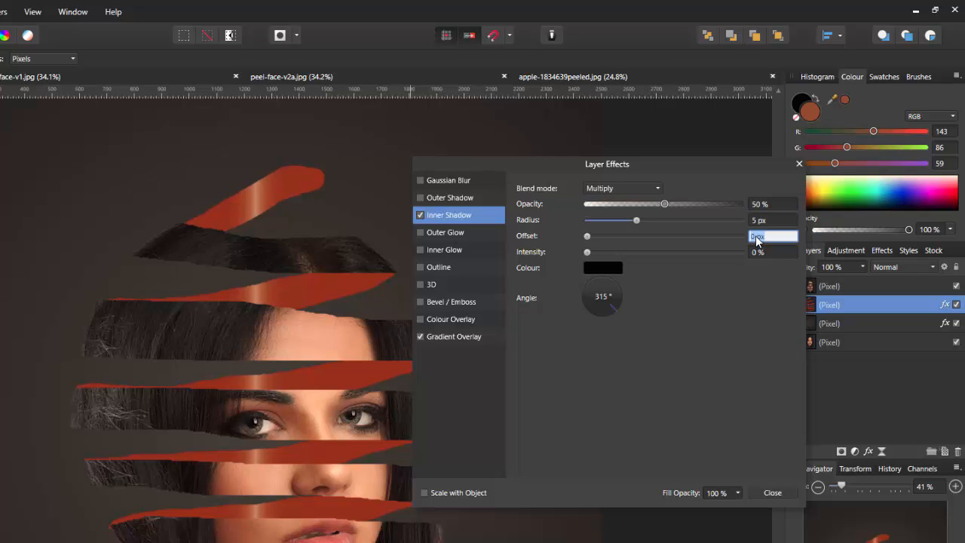
type("5")
key("Return")
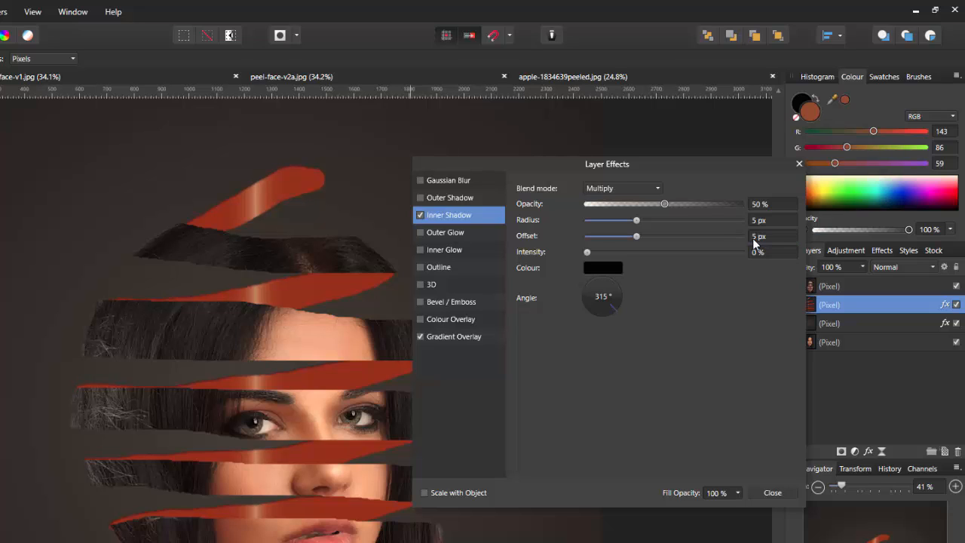
left_click(759, 251)
type("32")
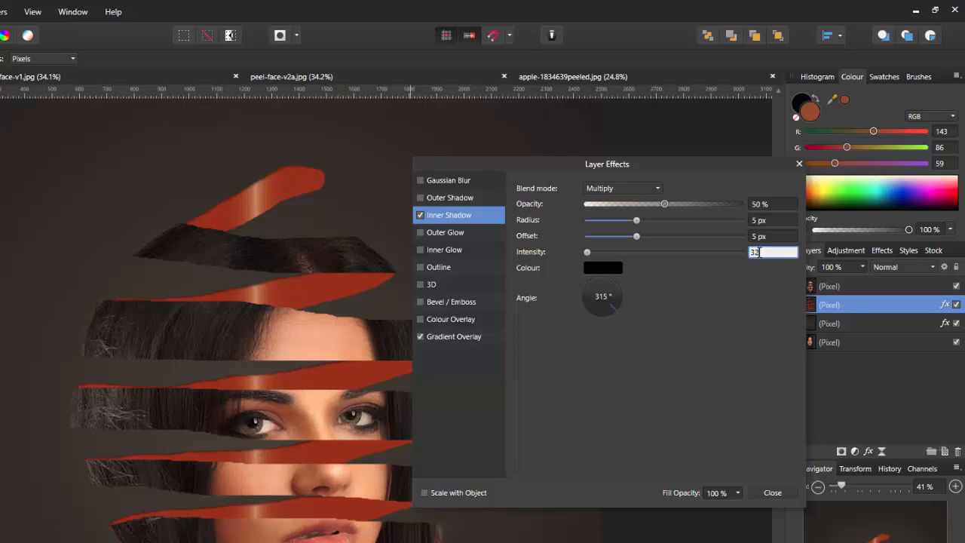
key("Return")
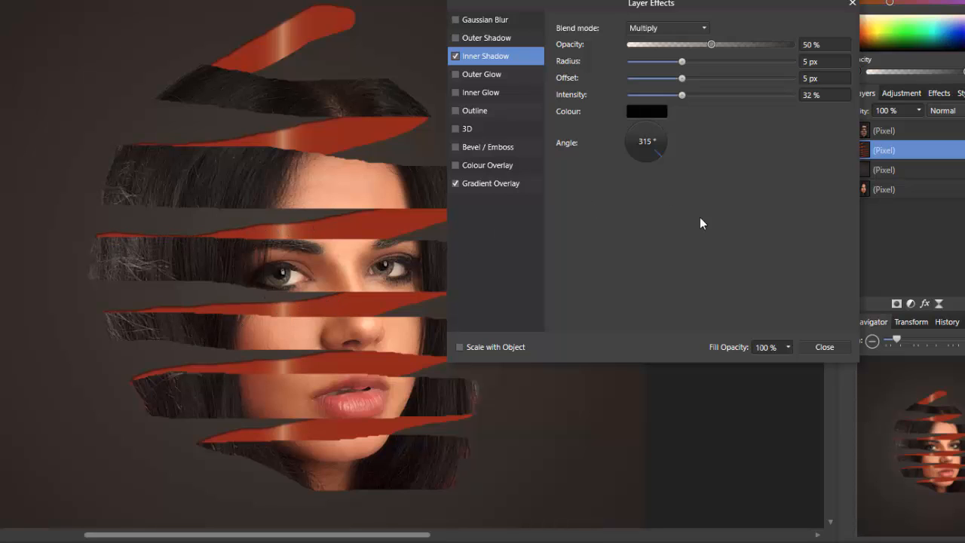
left_click(825, 347)
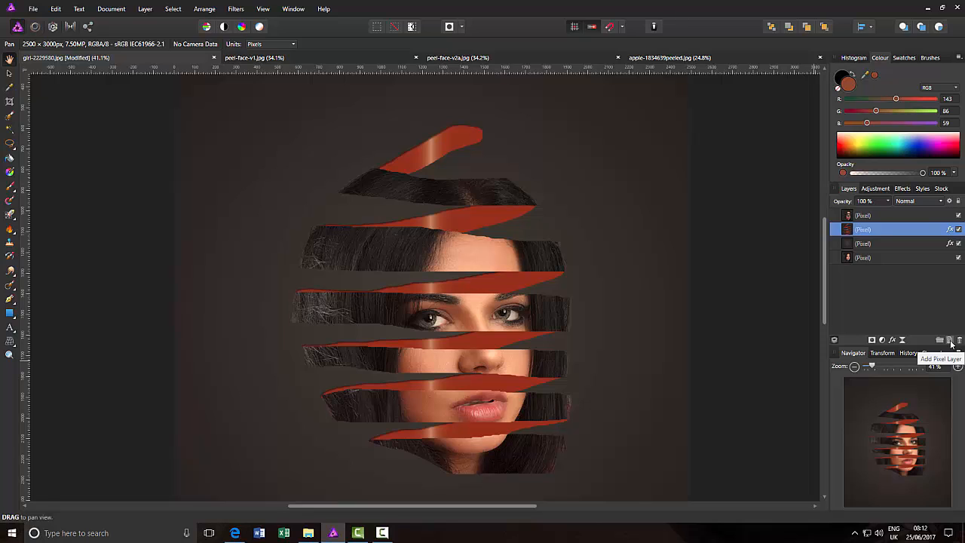
- Add a new pixel layer above the peel bands layer and nest it inside that layer so it is clipped to the bands
left_click(951, 341)
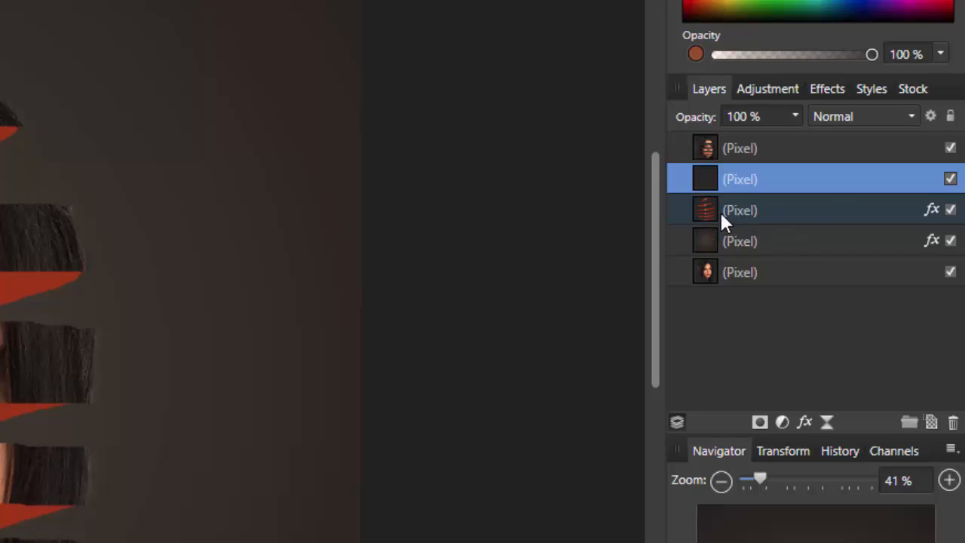
left_click(802, 183)
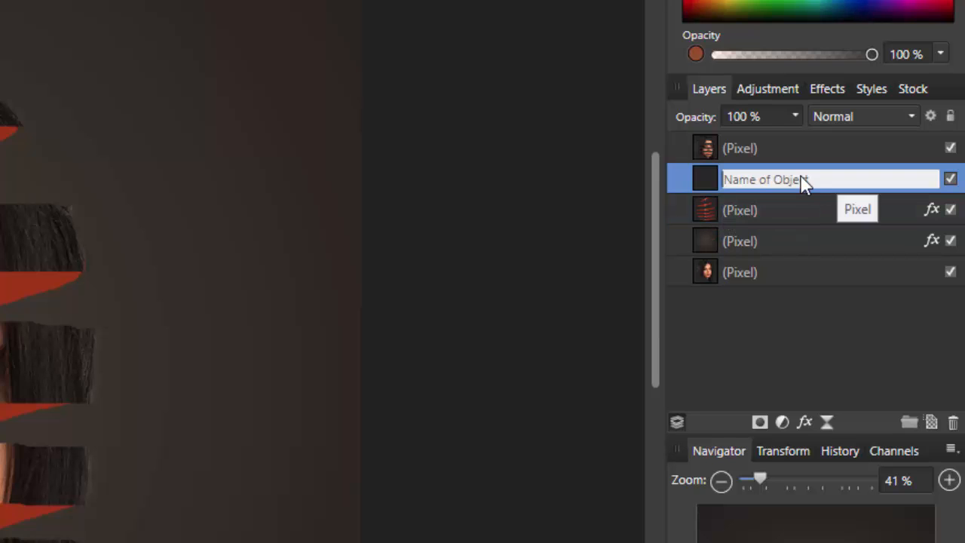
left_click_drag(801, 183, 814, 214)
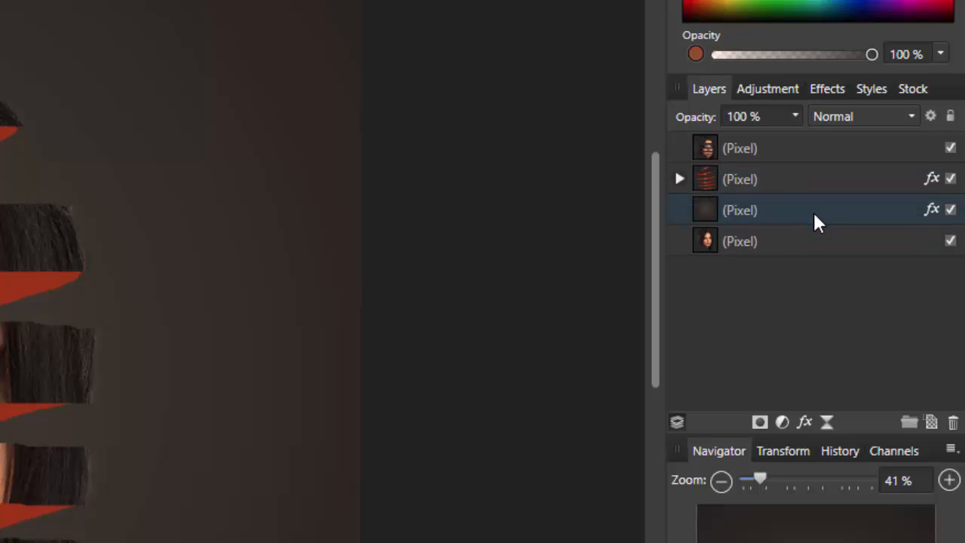
left_click(679, 179)
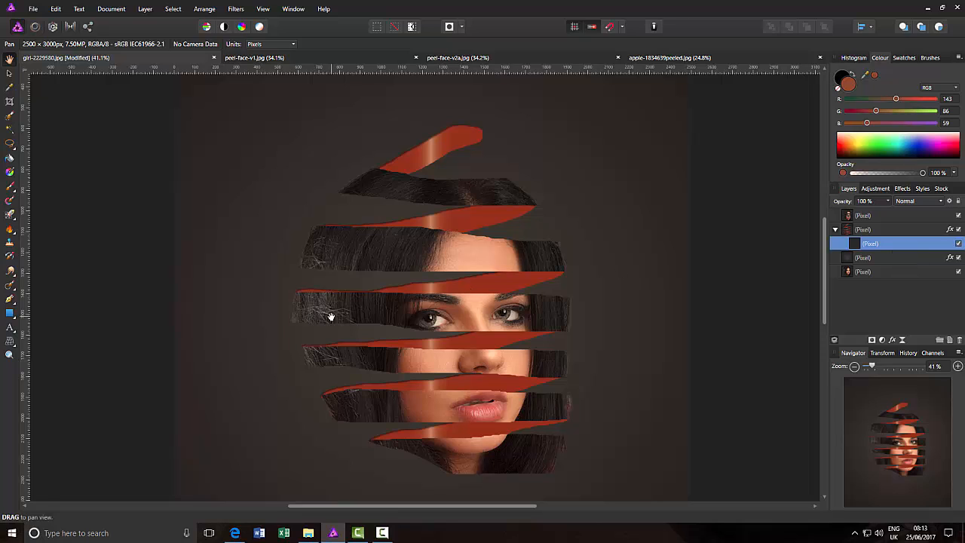
- Darken the ends of the peel bands on the nested layer with a soft black paint brush enlarged to about 831 px
left_click(10, 188)
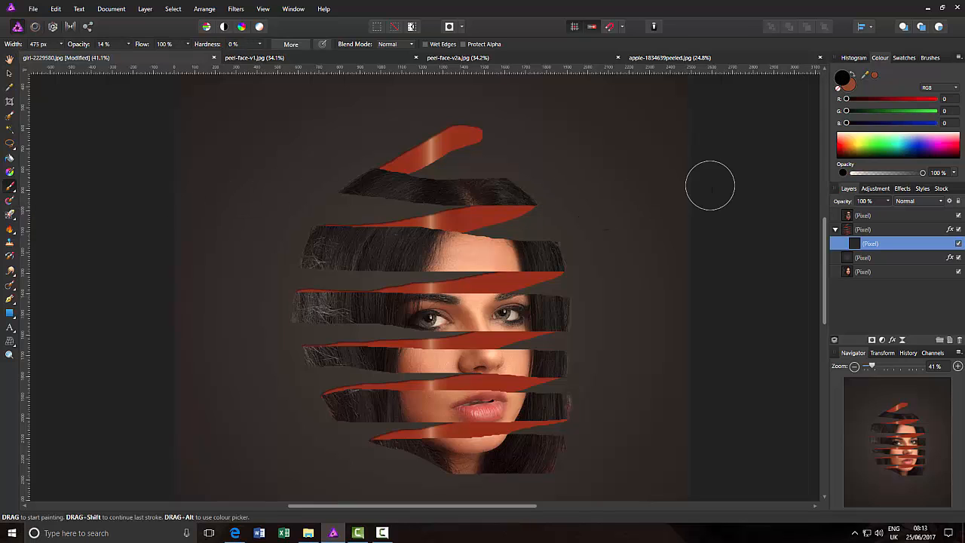
left_click(839, 89)
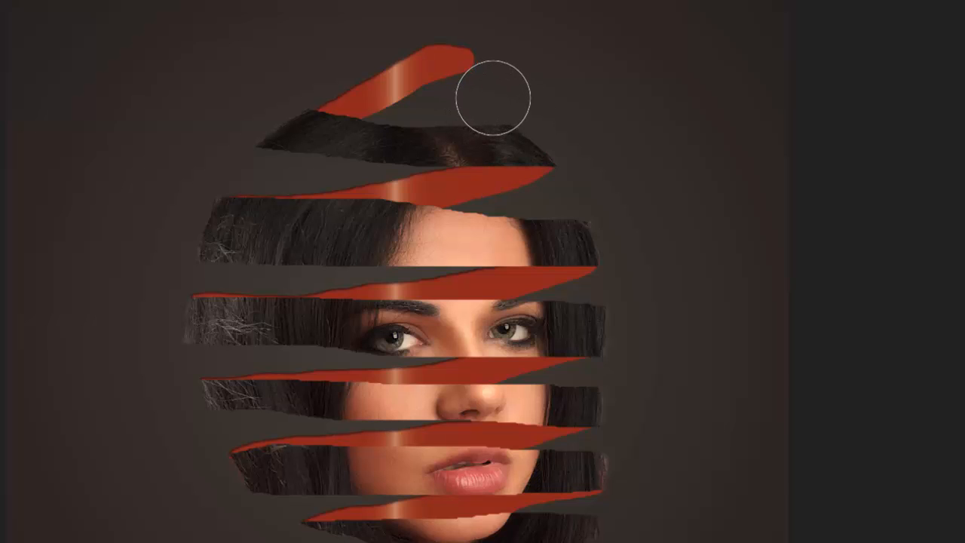
key("bracketright")
key("bracketright")
key("bracketright")
key("bracketright")
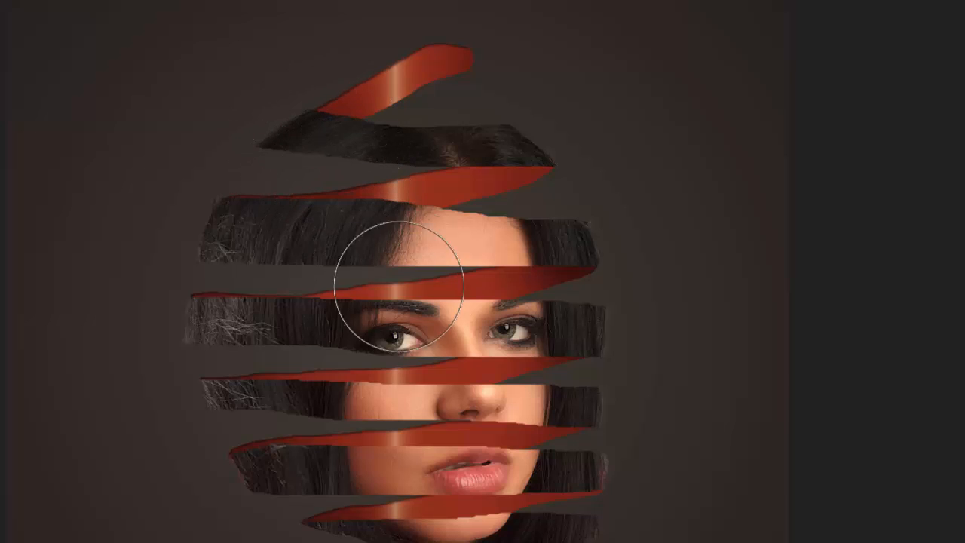
left_click(481, 447)
left_click(466, 417)
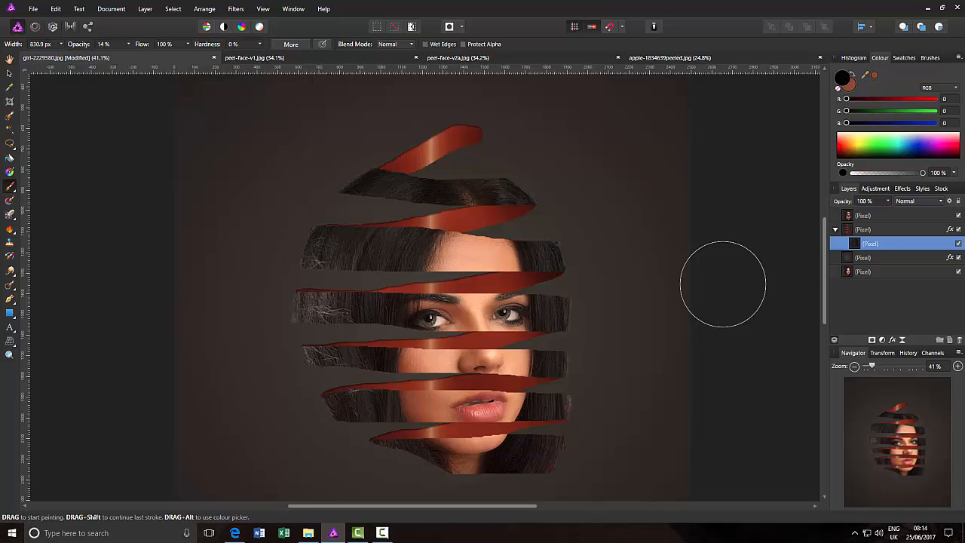
key("ctrl+0")
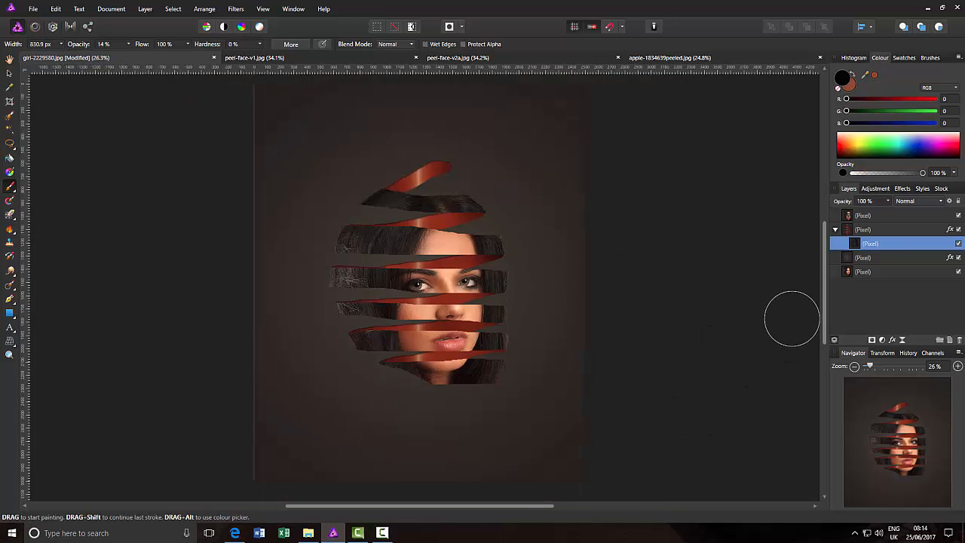
left_click(9, 60)
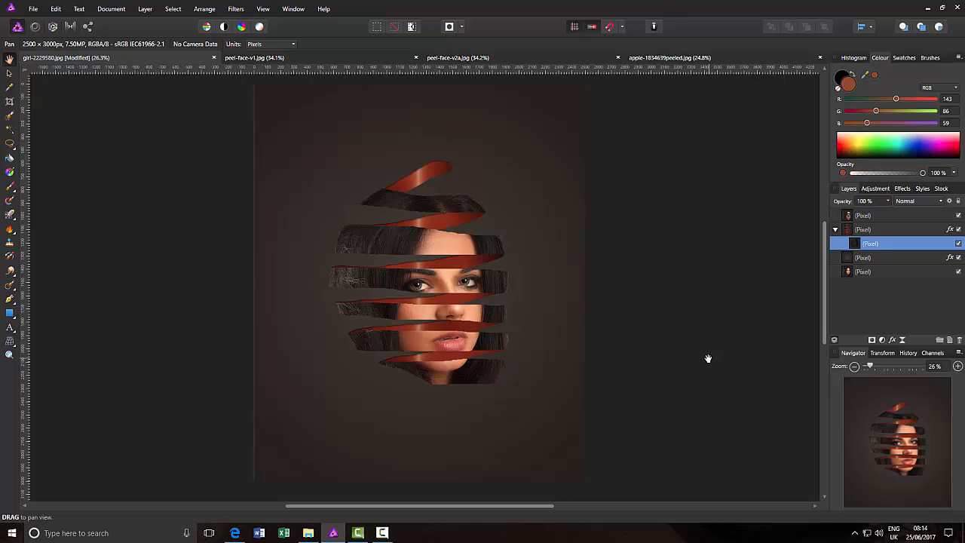
- Group the peel bands layer, including its nested shading, with the sliced head strips layer above it
left_click(901, 230)
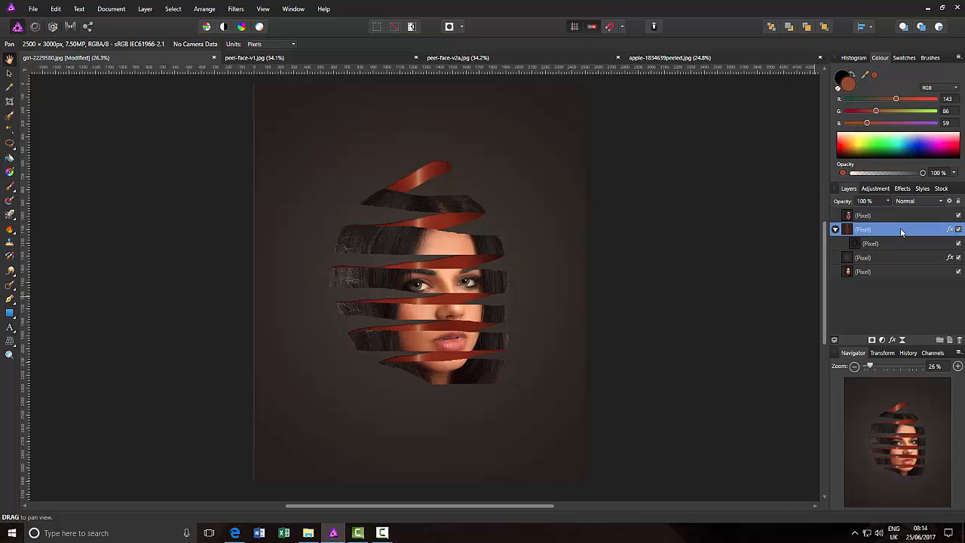
left_click(835, 230)
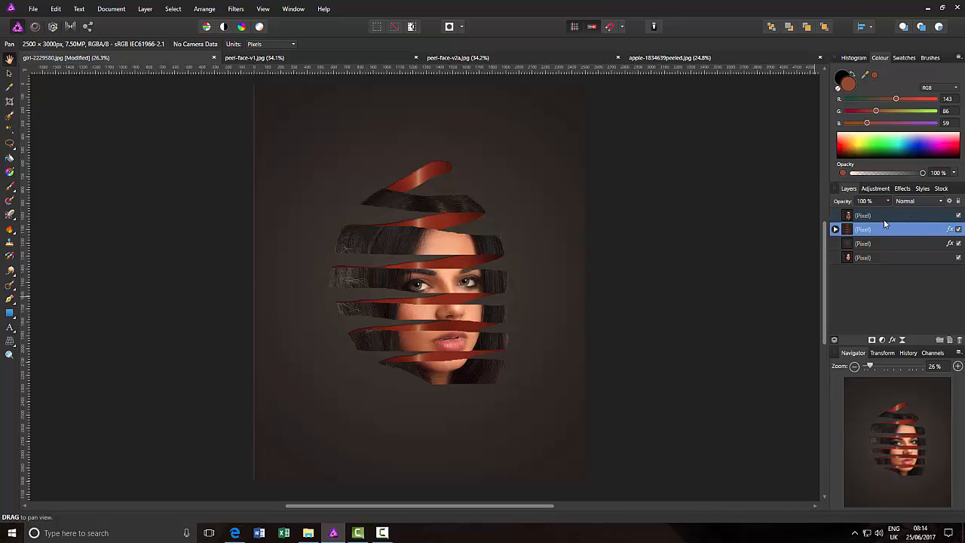
left_click(897, 216, "shift")
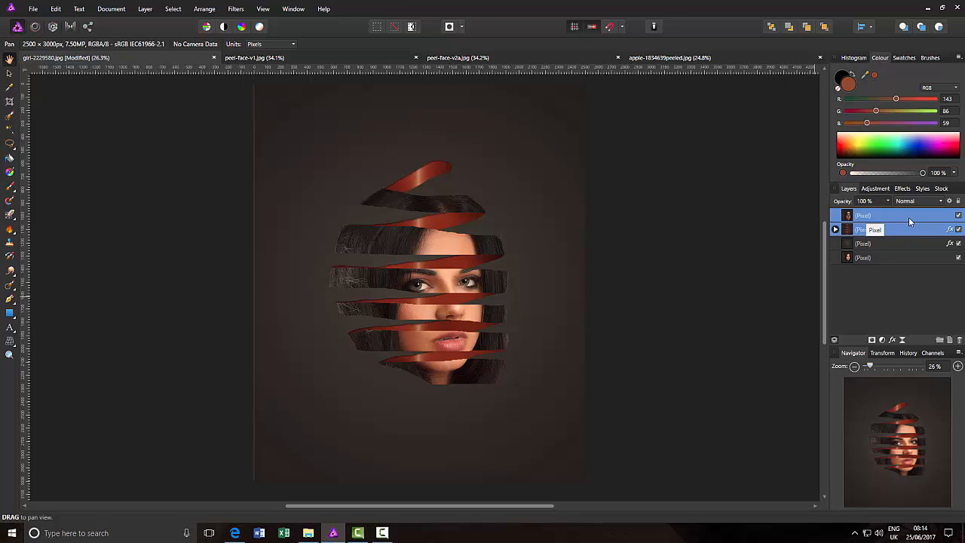
right_click(898, 215)
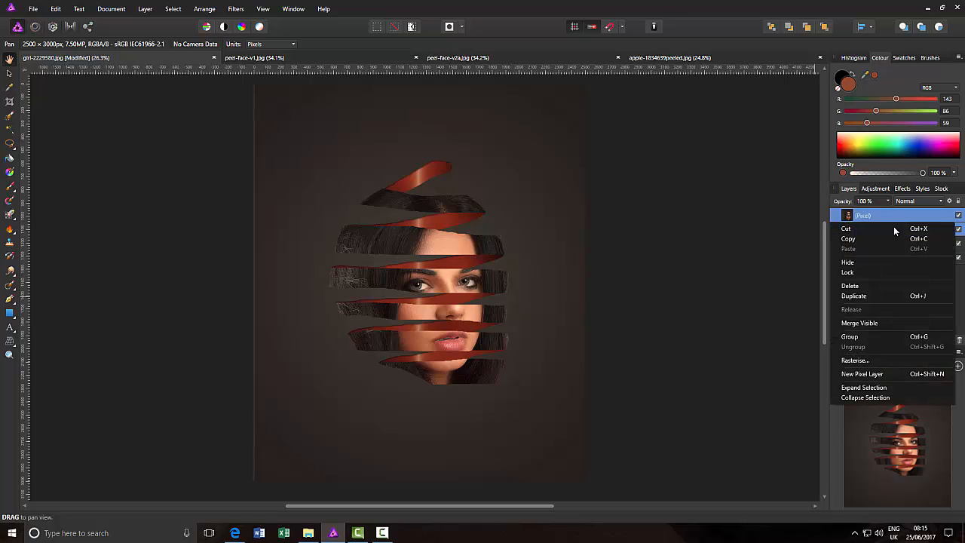
left_click(859, 338)
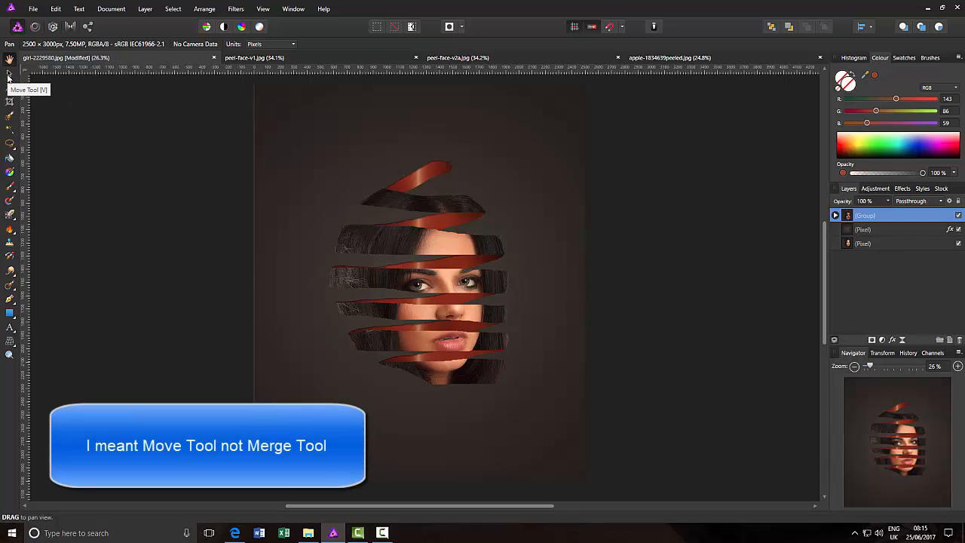
- Stretch the grouped head slightly taller with the Move Tool by extending its lower and upper edges
left_click(9, 73)
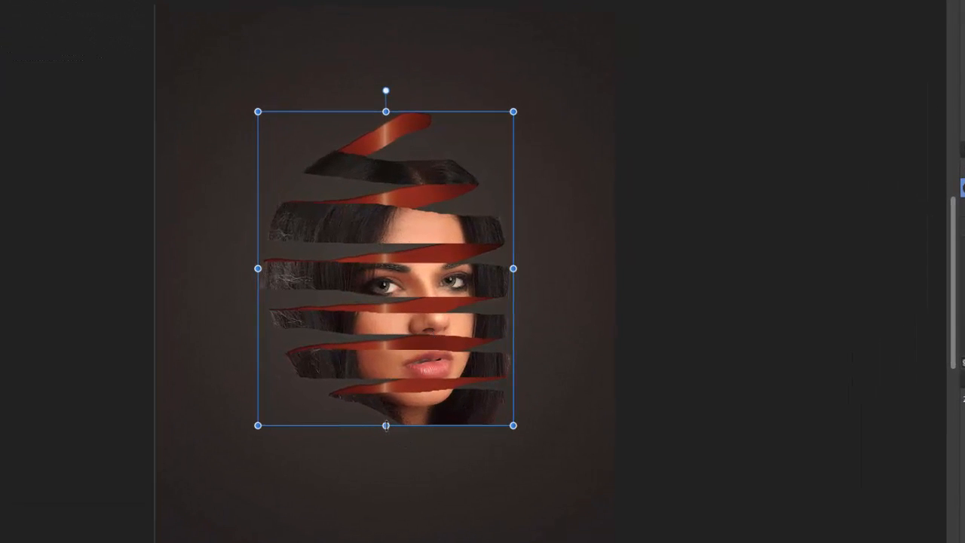
left_click_drag(385, 430, 385, 437)
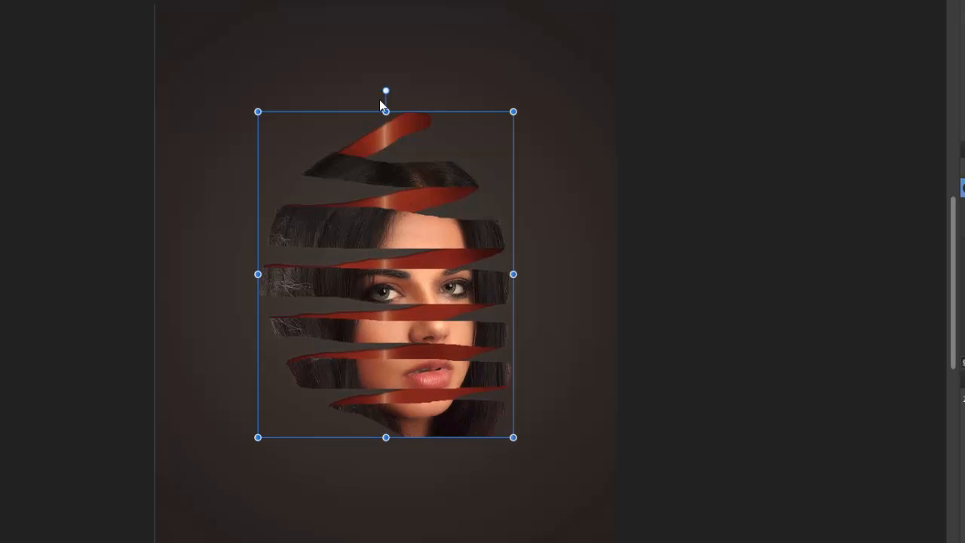
left_click_drag(386, 112, 385, 92)
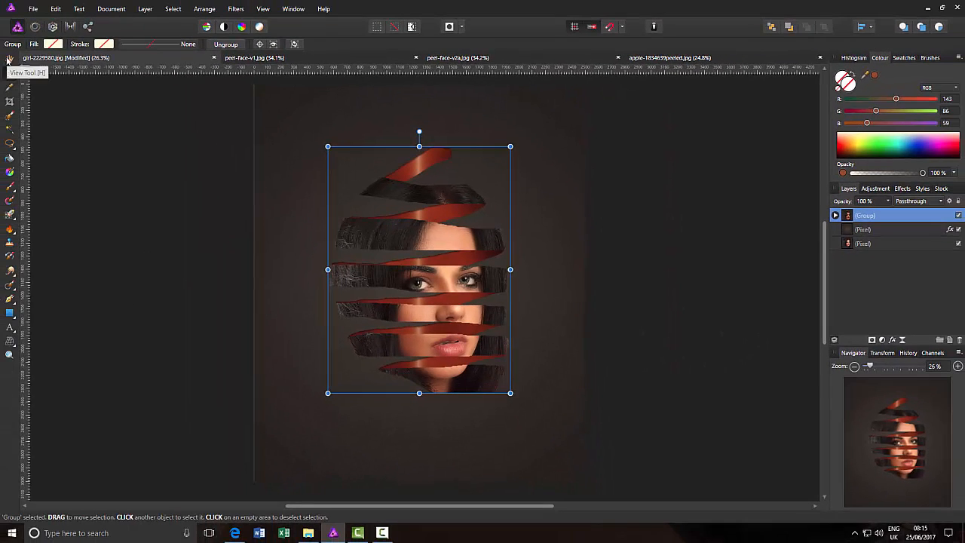
left_click(9, 60)
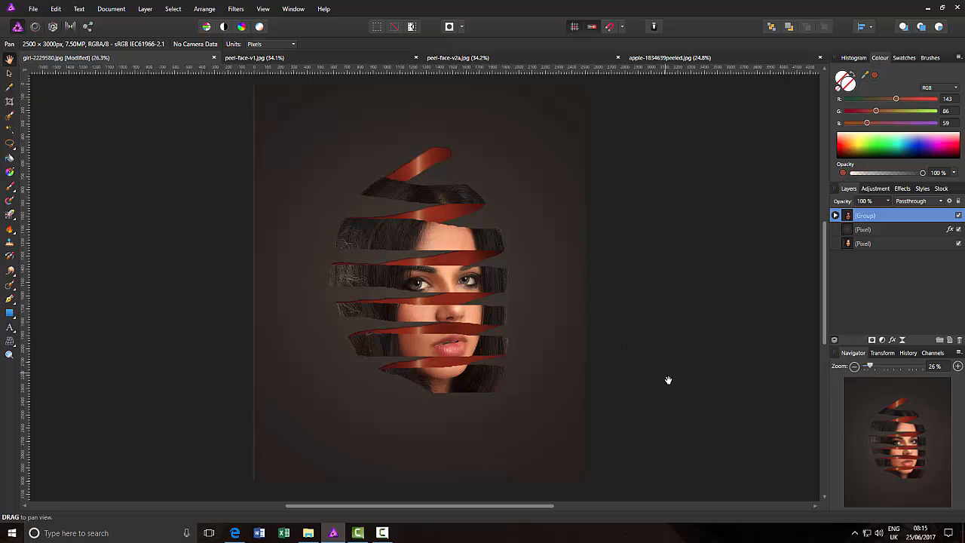
scroll(669, 380, "up", 1)
scroll(669, 380, "up", 1)
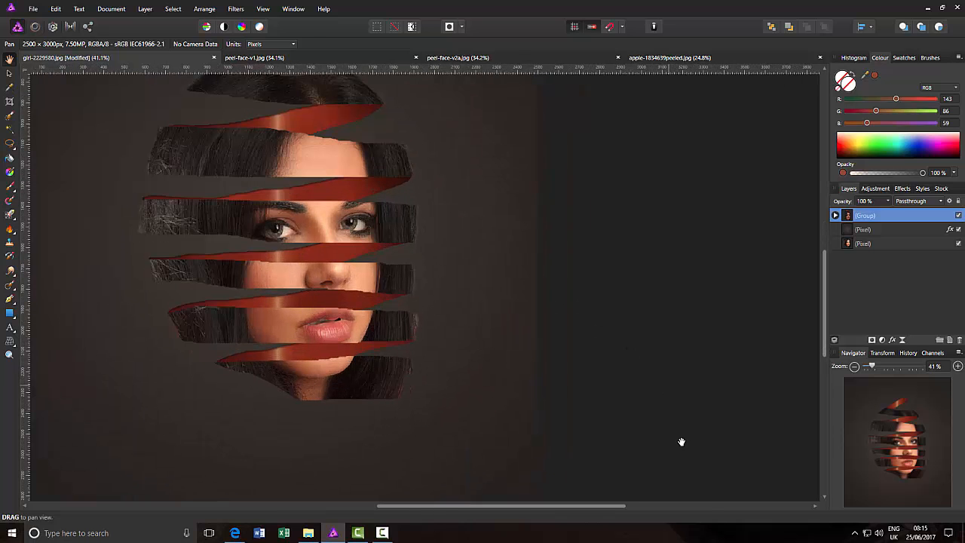
left_click_drag(593, 514, 548, 513)
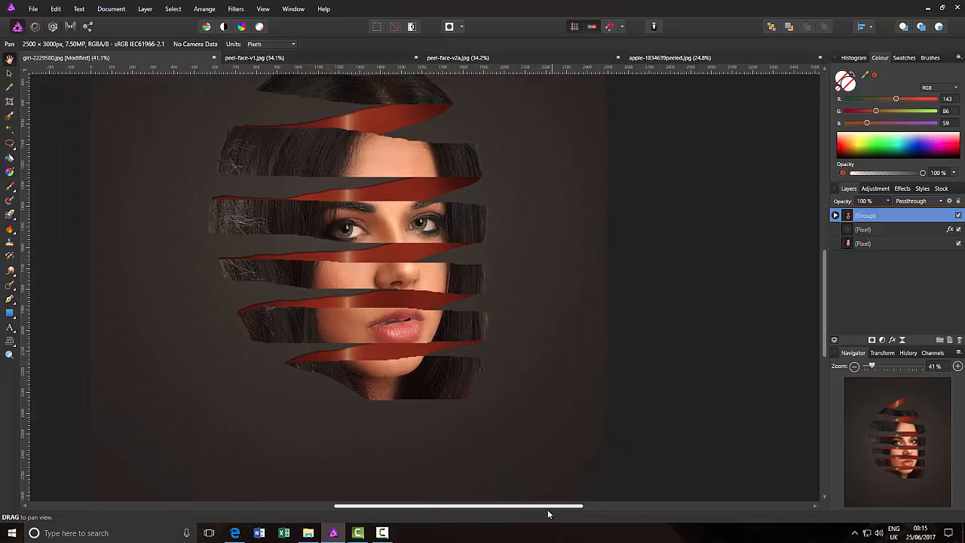
left_click_drag(823, 327, 825, 298)
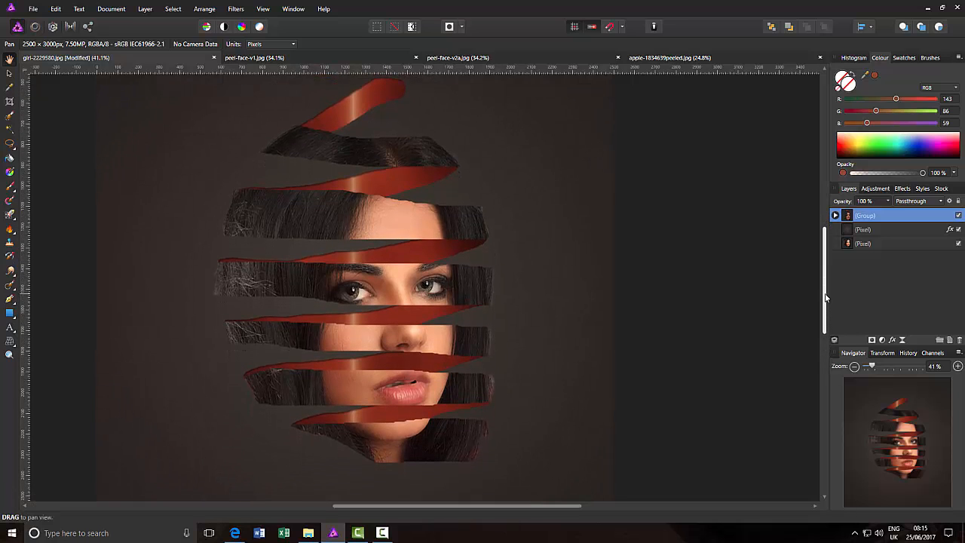